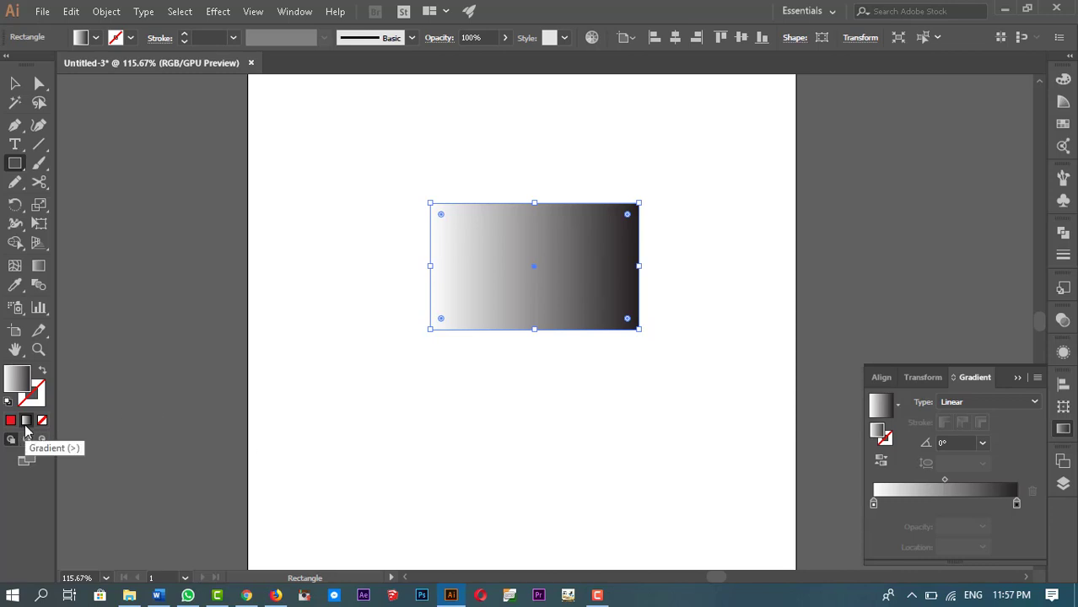
Step: Switch the rectangle's fill to solid red and back to the linear gradient, and delete the rectangle
click(11, 424)
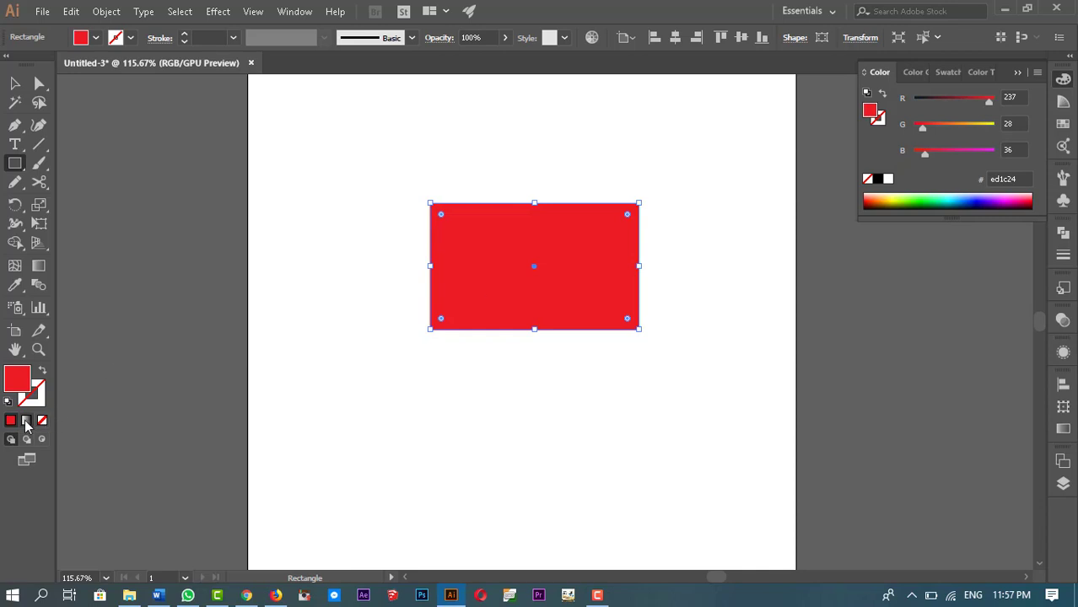
click(26, 421)
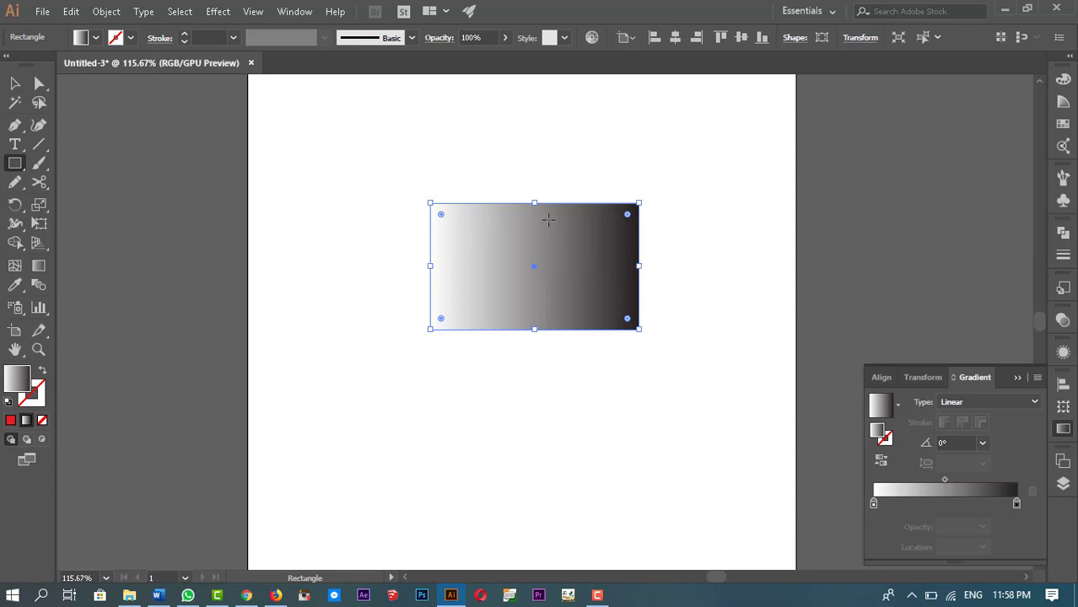
key(Delete)
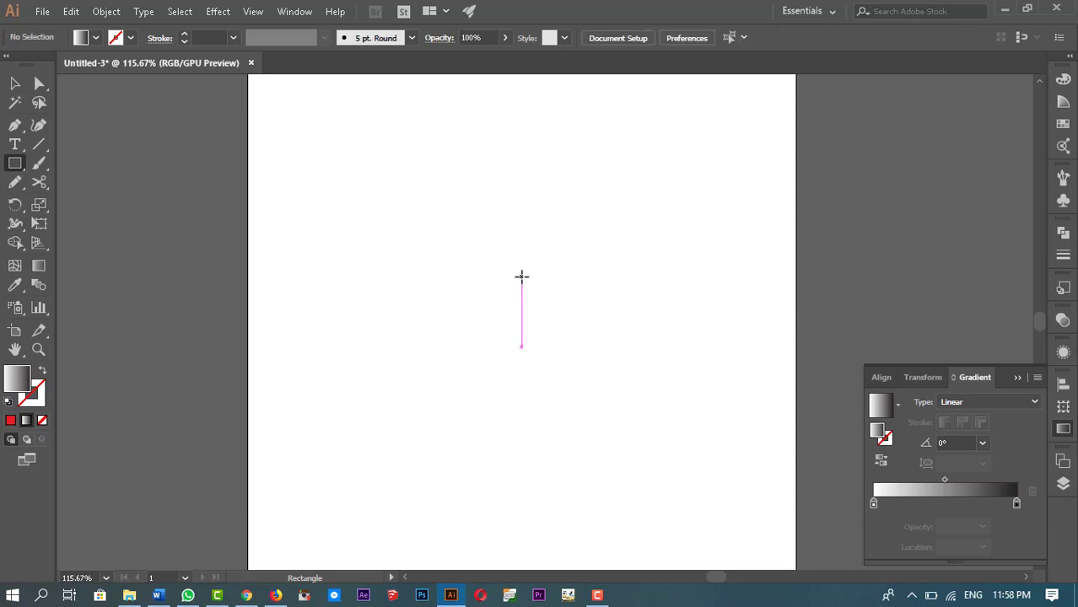
Step: Add the point text "GRADIENT" near the middle of the artboard
click(14, 146)
click(435, 313)
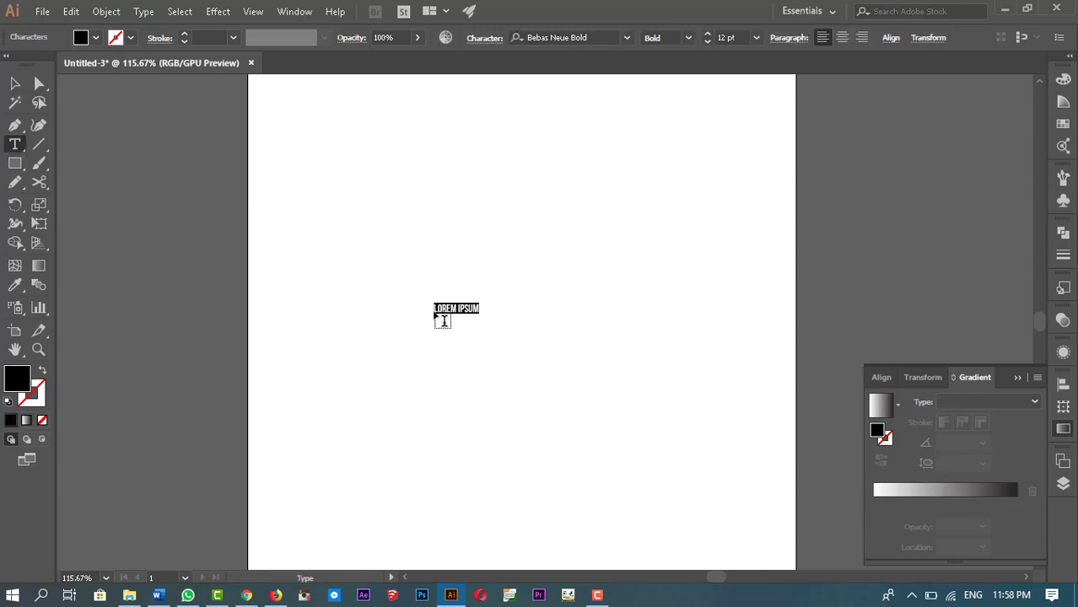
text(GRADIENT)
key(Escape)
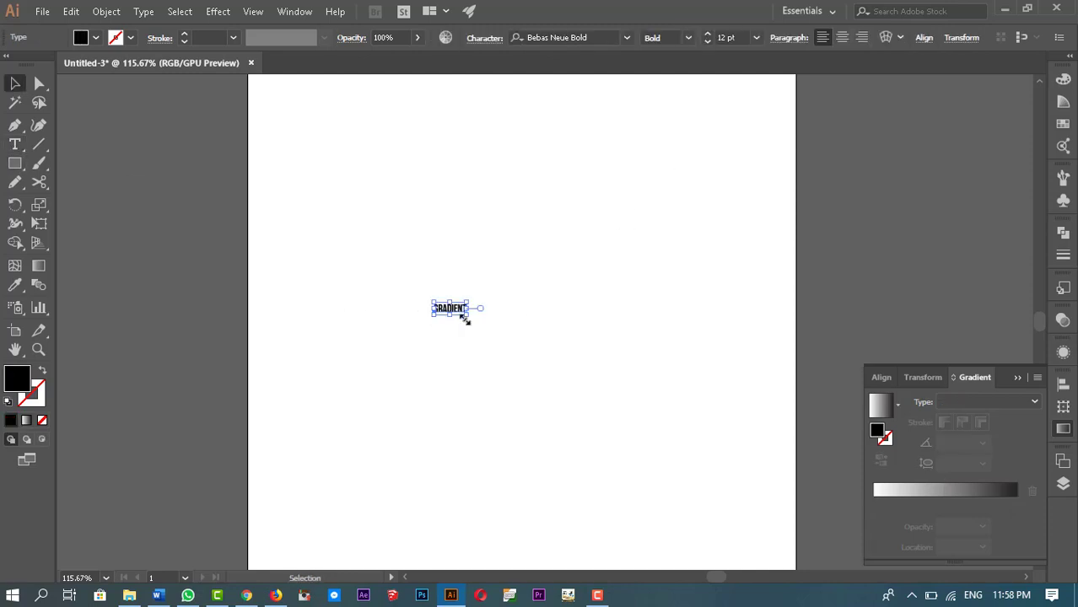
Step: Enlarge the GRADIENT text to about 154 pt and position it in the middle of the artboard
drag(465, 313, 763, 473)
drag(694, 409, 609, 335)
drag(664, 292, 750, 289)
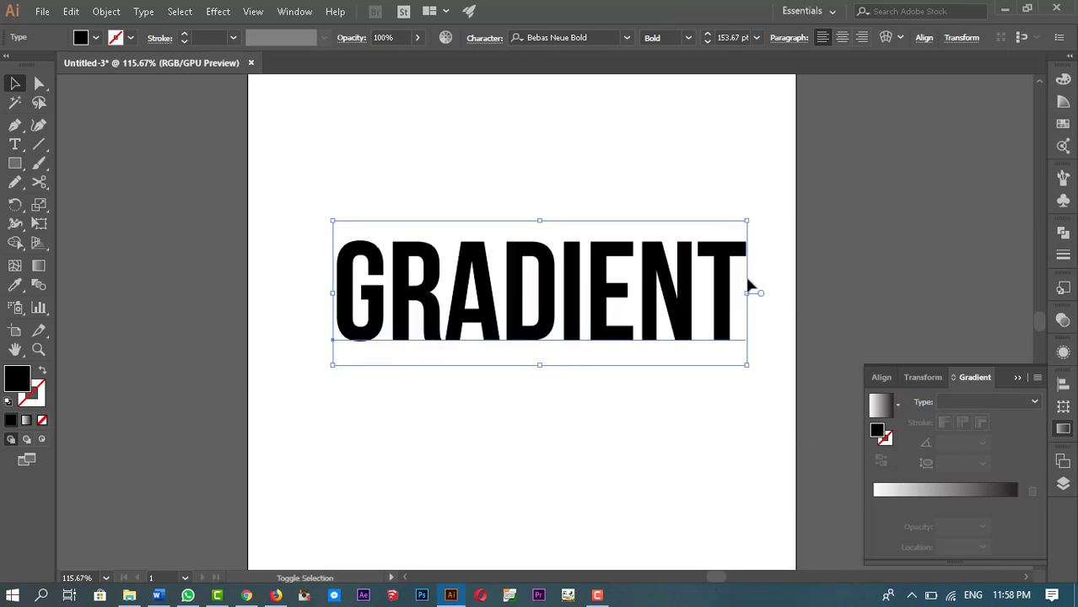
Step: Try to apply the linear gradient directly to the live text, both before and after filling it with red
click(28, 421)
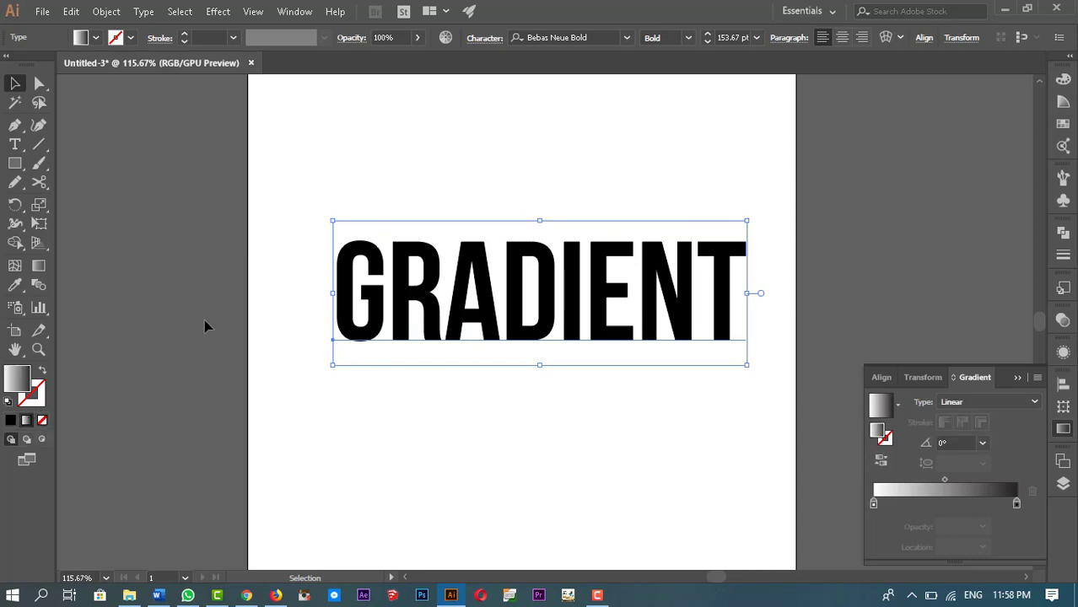
click(95, 37)
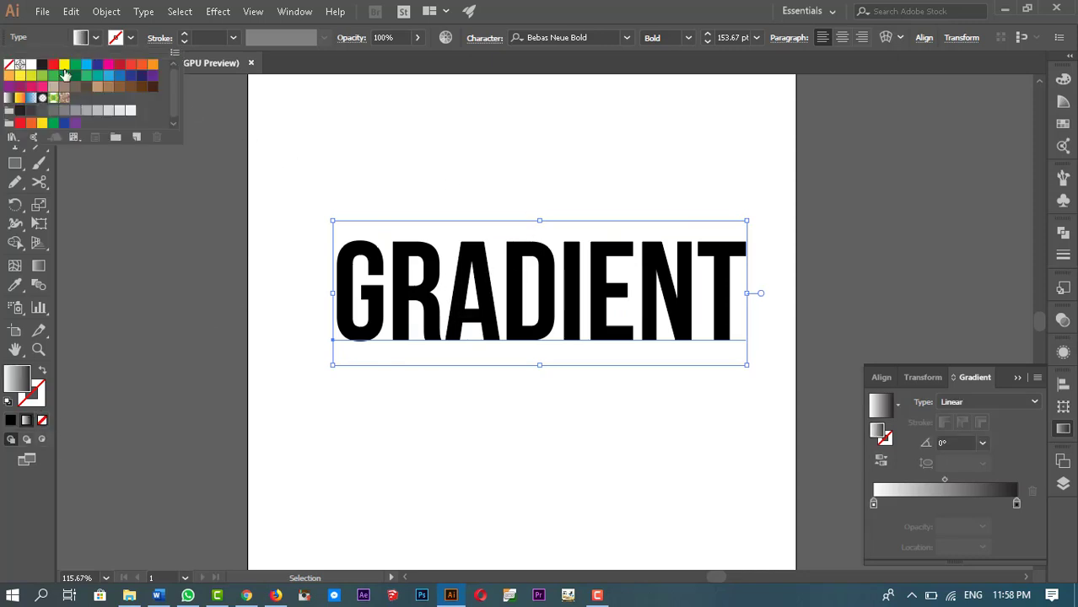
click(53, 66)
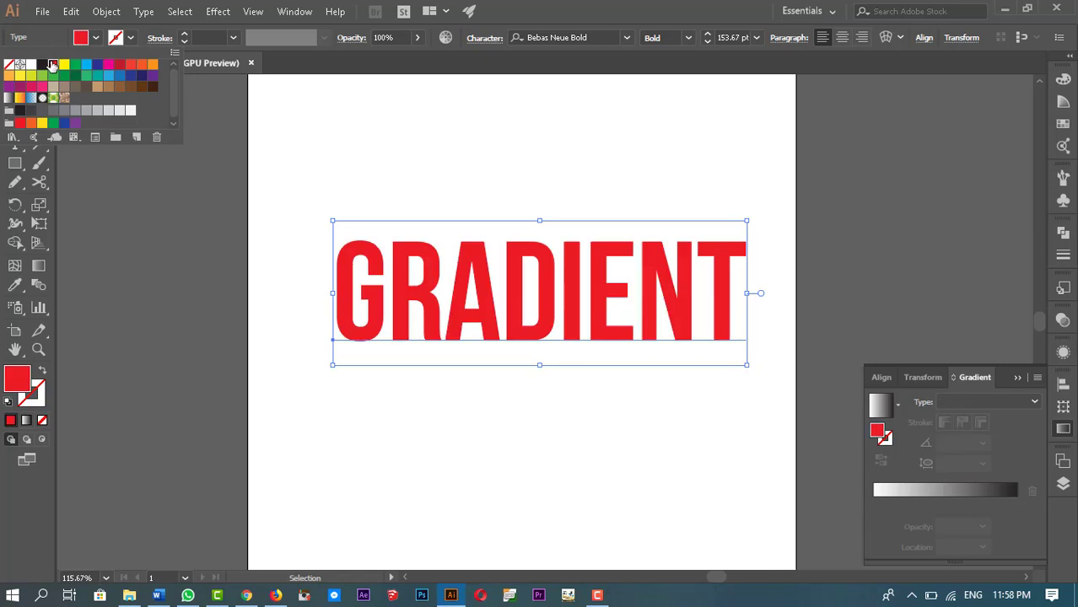
click(27, 429)
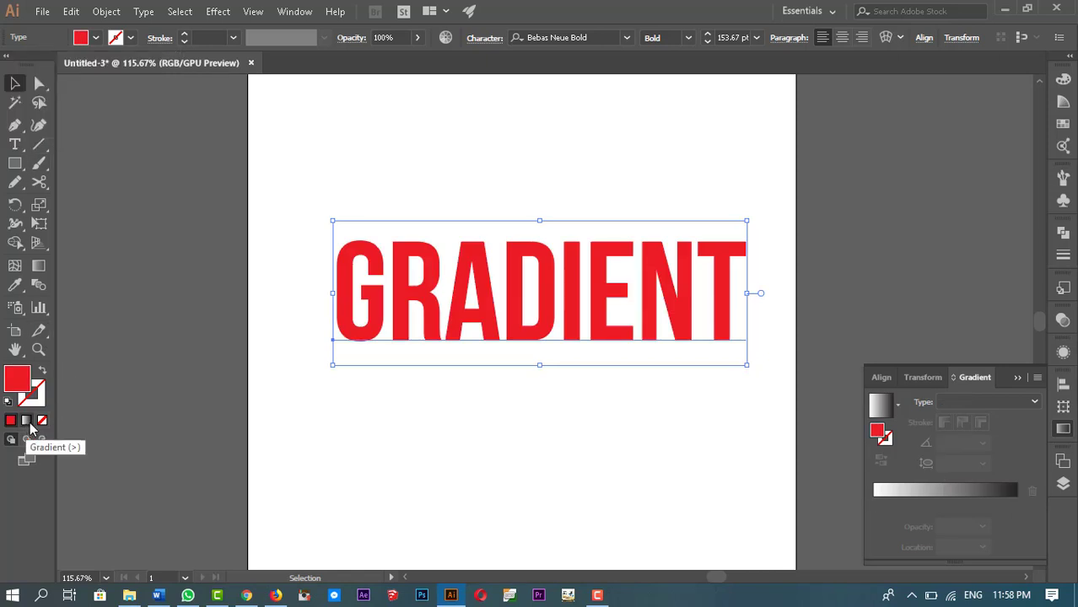
click(25, 422)
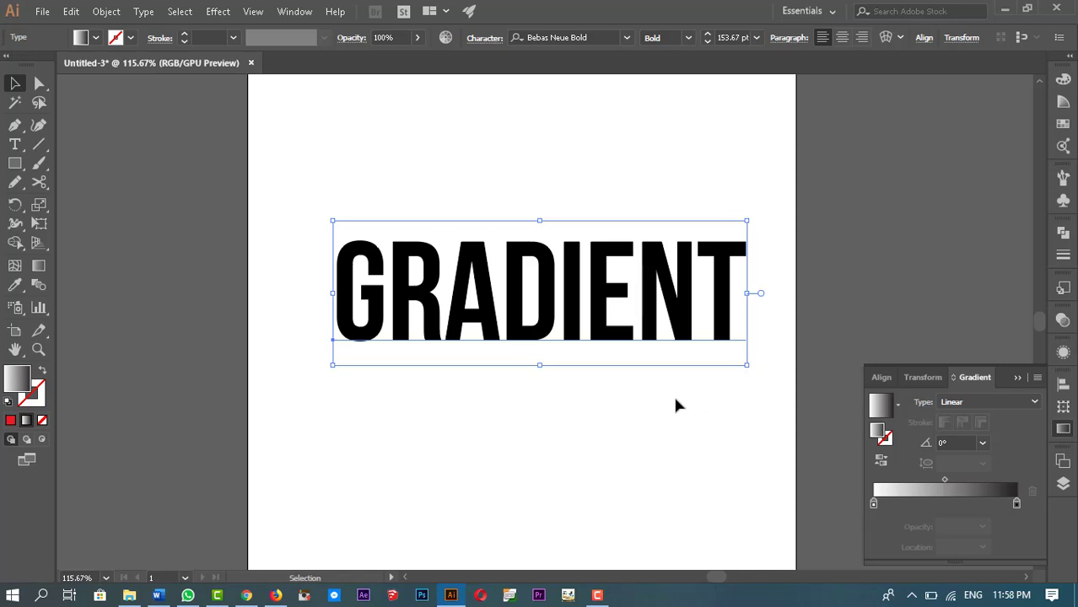
Step: Expand the text into outlines with Object and Fill enabled, and inspect the anchor points of its letters
click(106, 12)
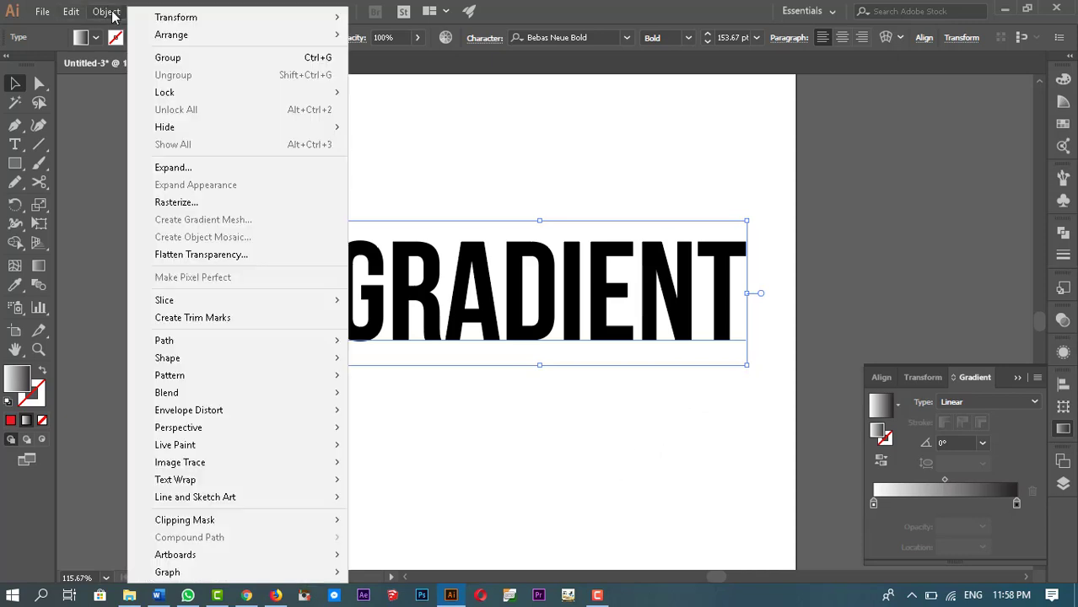
click(195, 169)
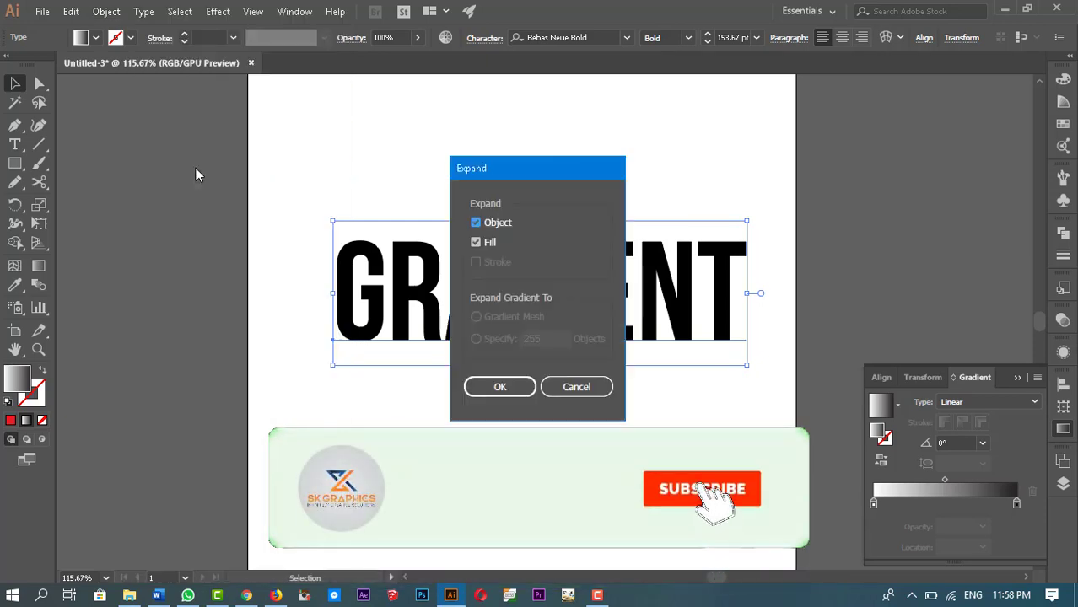
drag(553, 173, 224, 169)
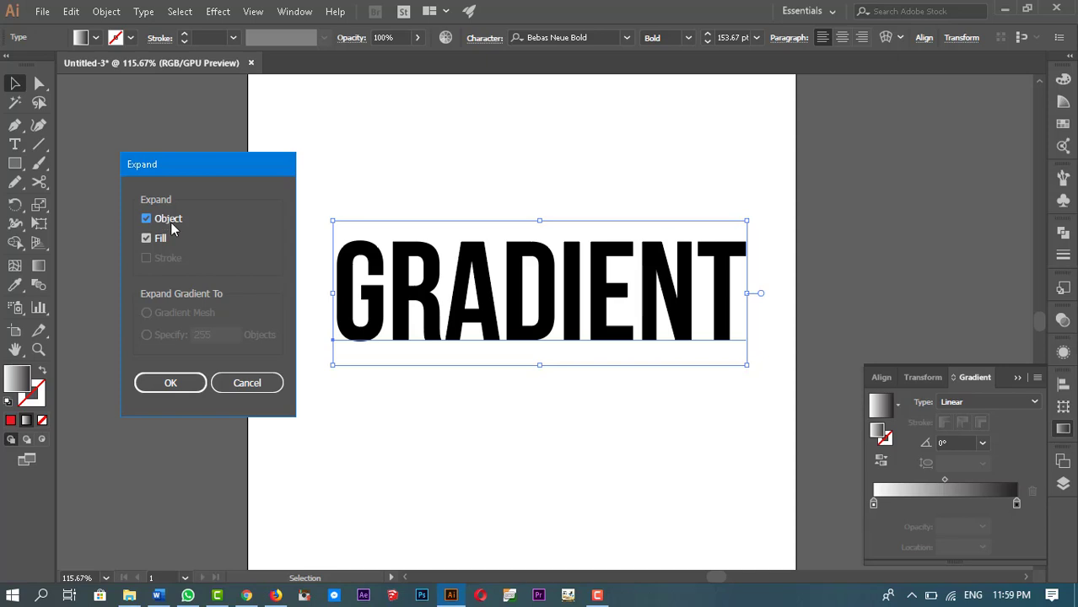
click(181, 382)
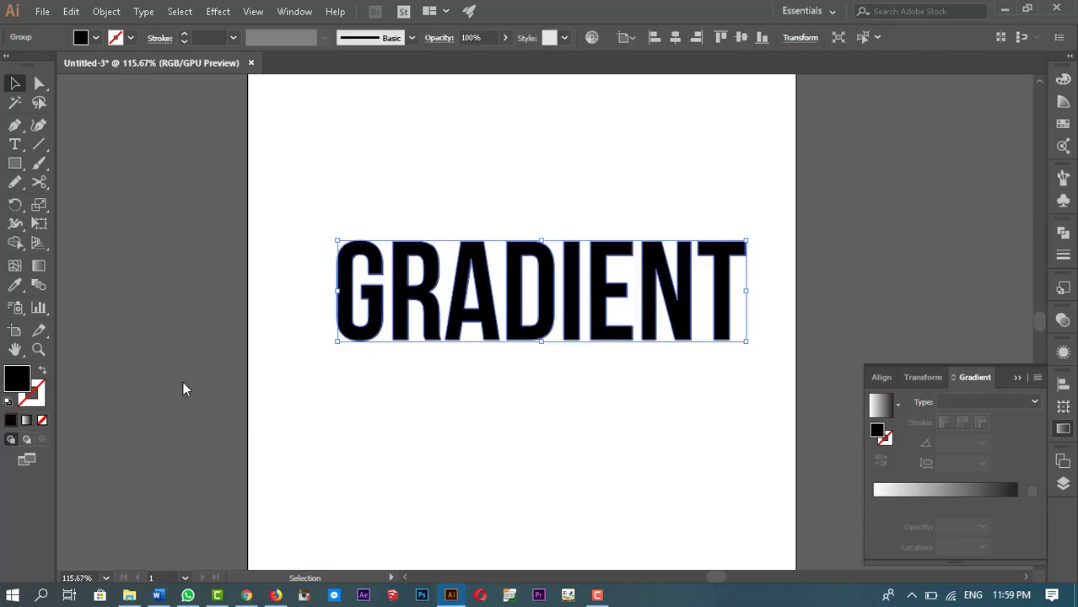
click(628, 432)
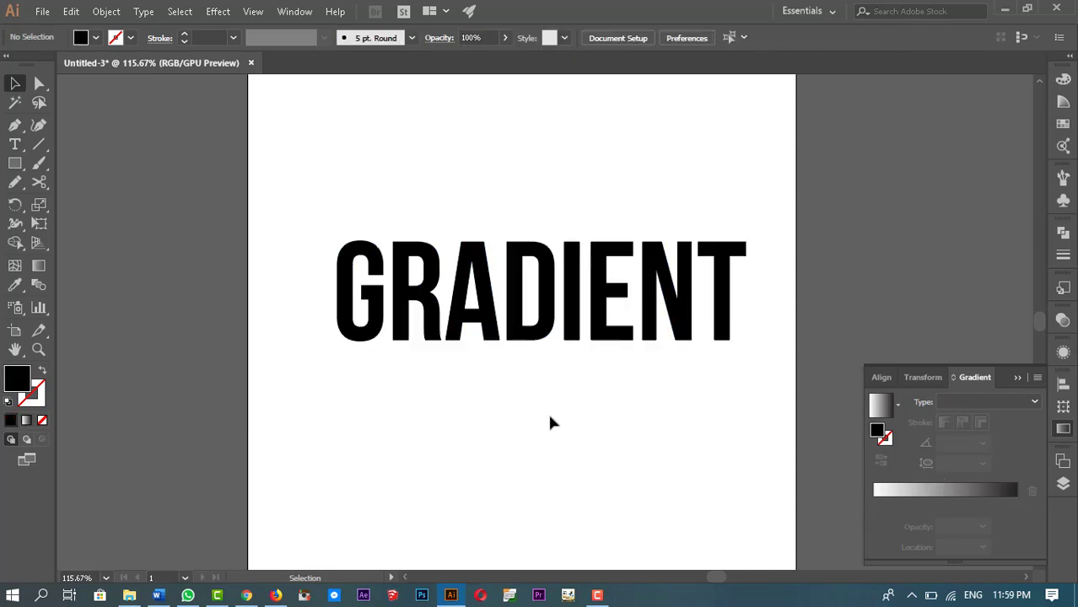
click(371, 304)
key(a)
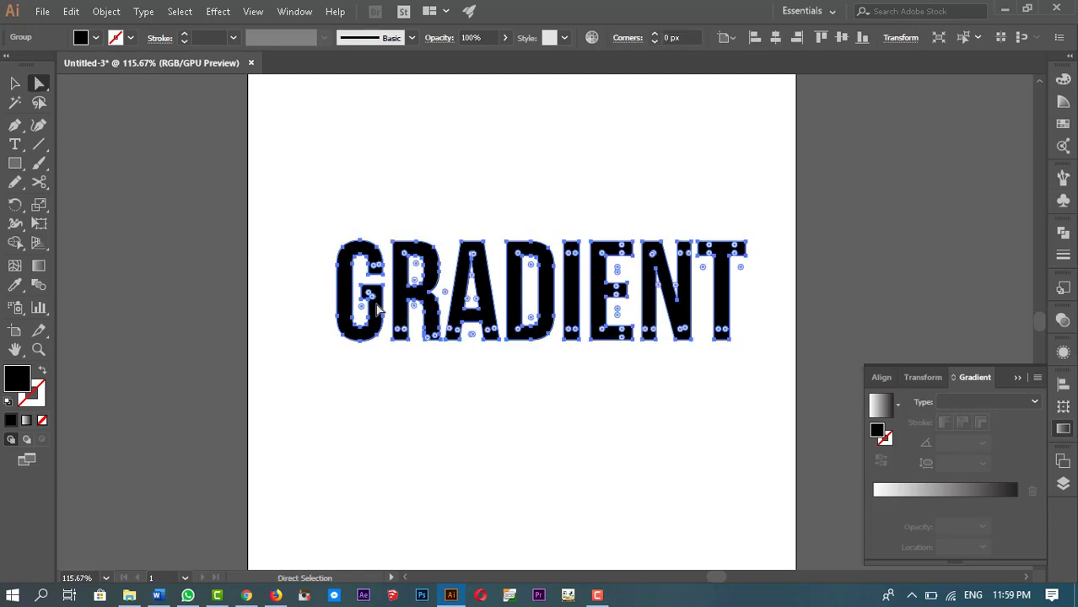
click(517, 455)
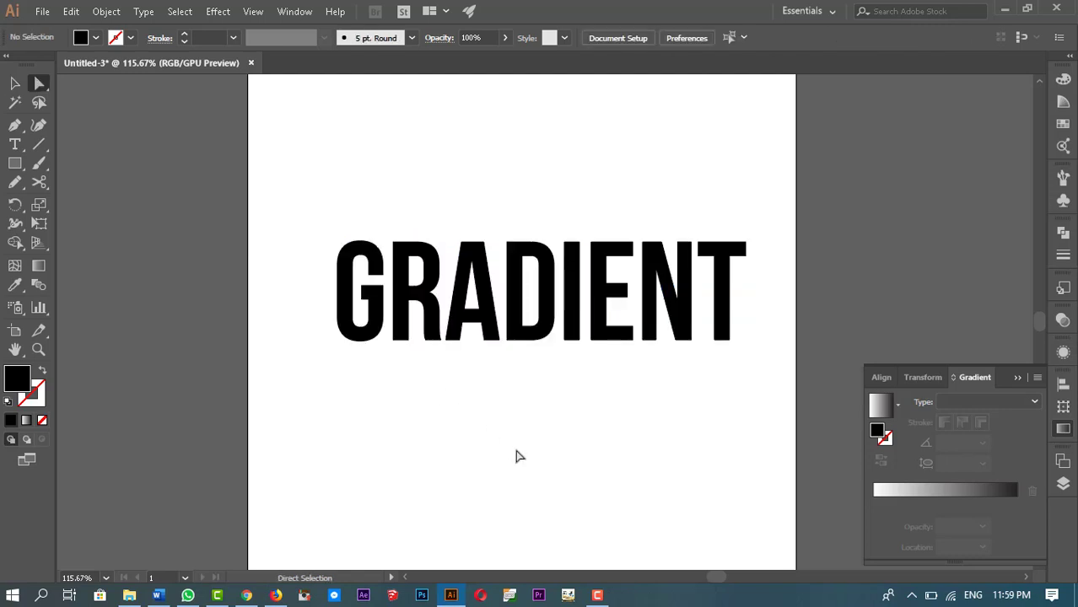
Step: Fill the expanded GRADIENT lettering with the white-to-black linear gradient
key(v)
click(427, 310)
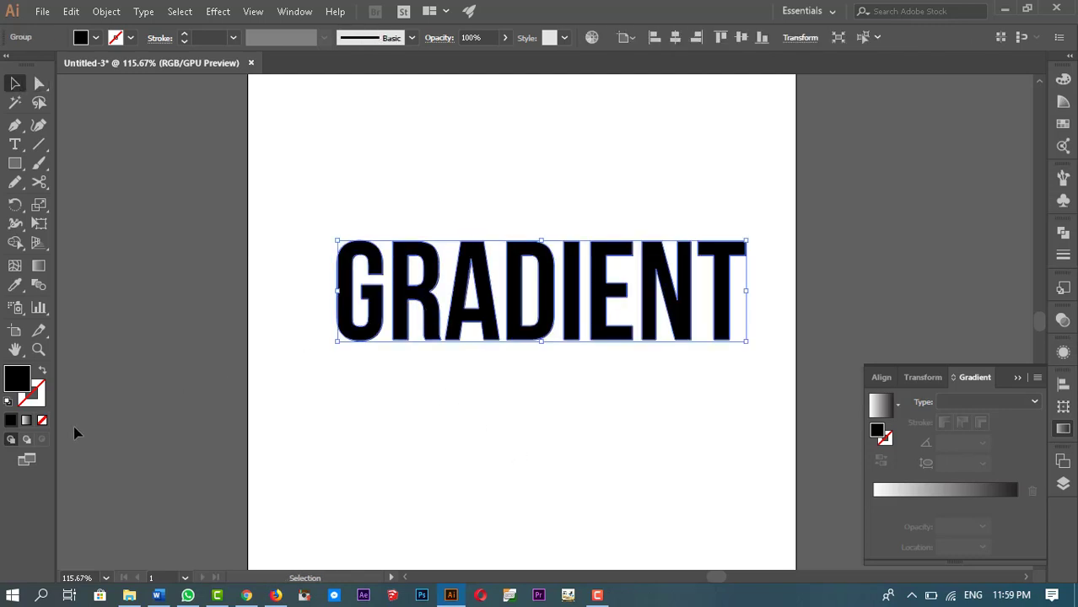
click(26, 420)
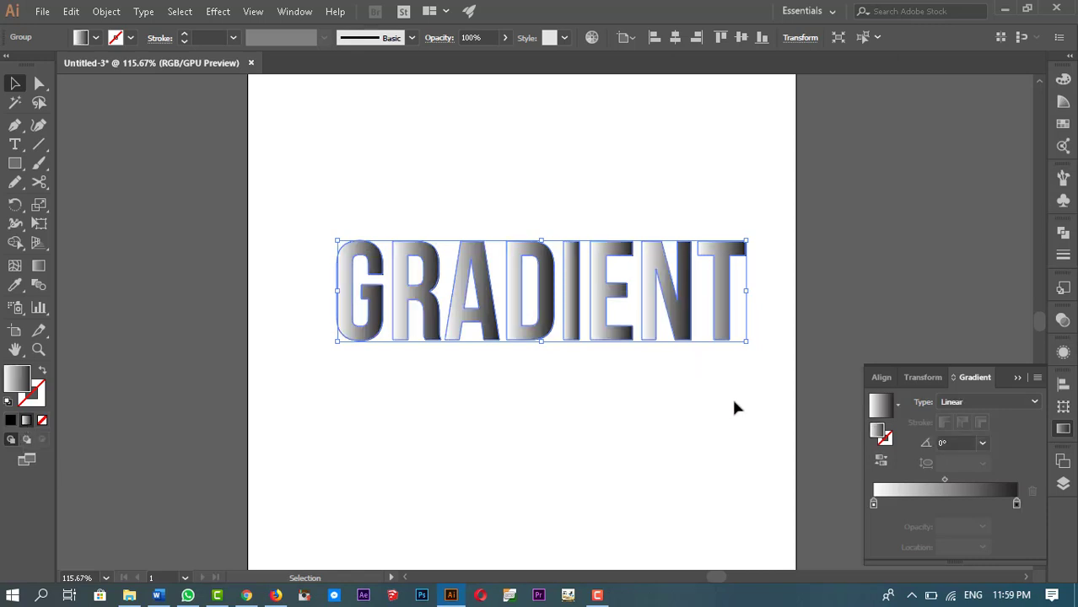
click(754, 447)
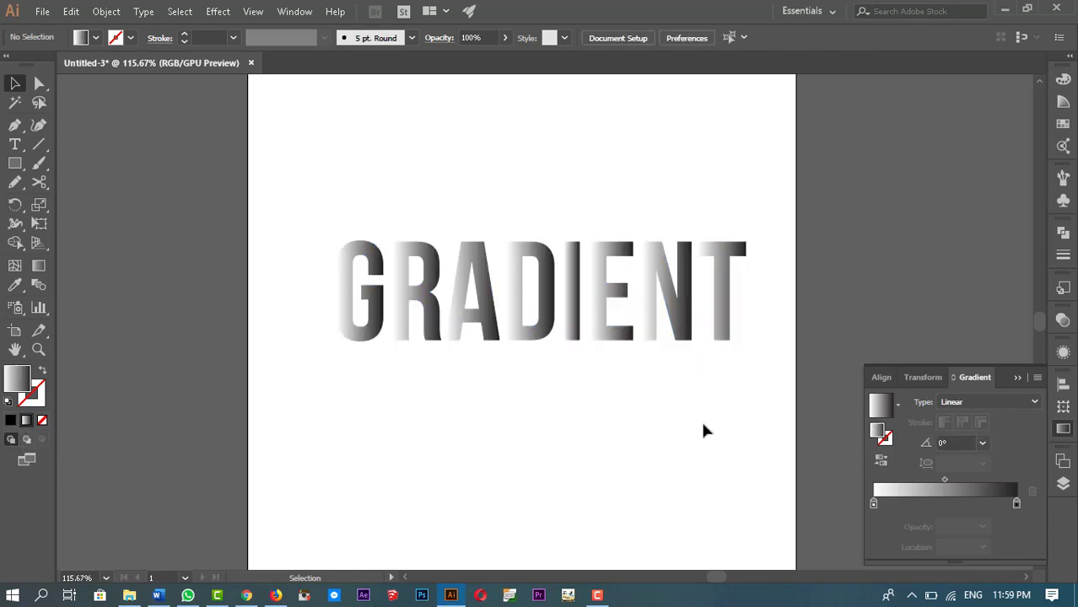
click(577, 314)
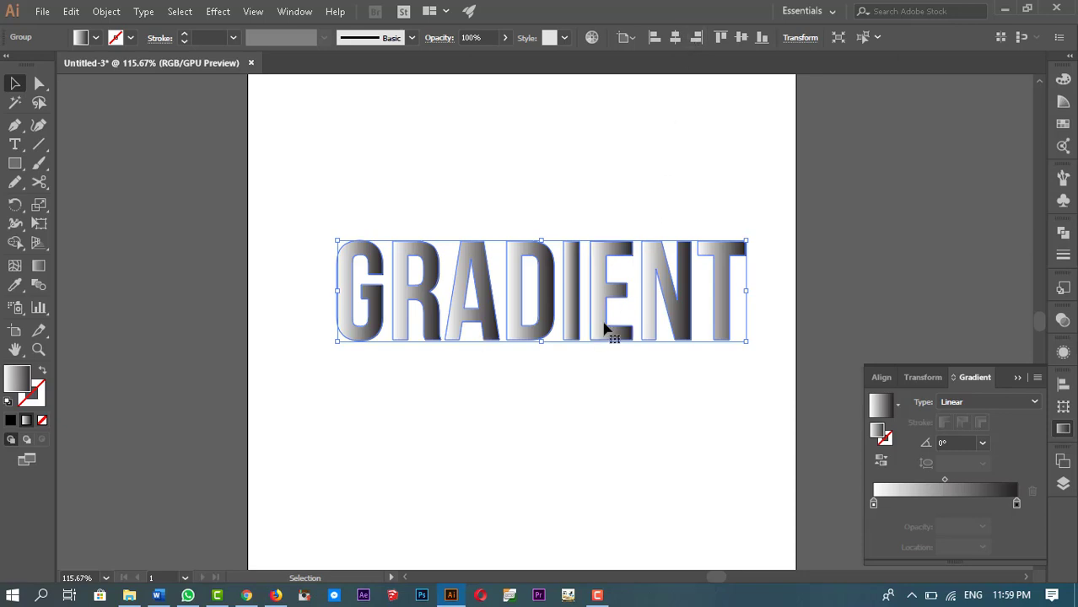
Step: Undo the gradient fill and the expansion to restore the live text
key(ctrl+z)
key(ctrl+z)
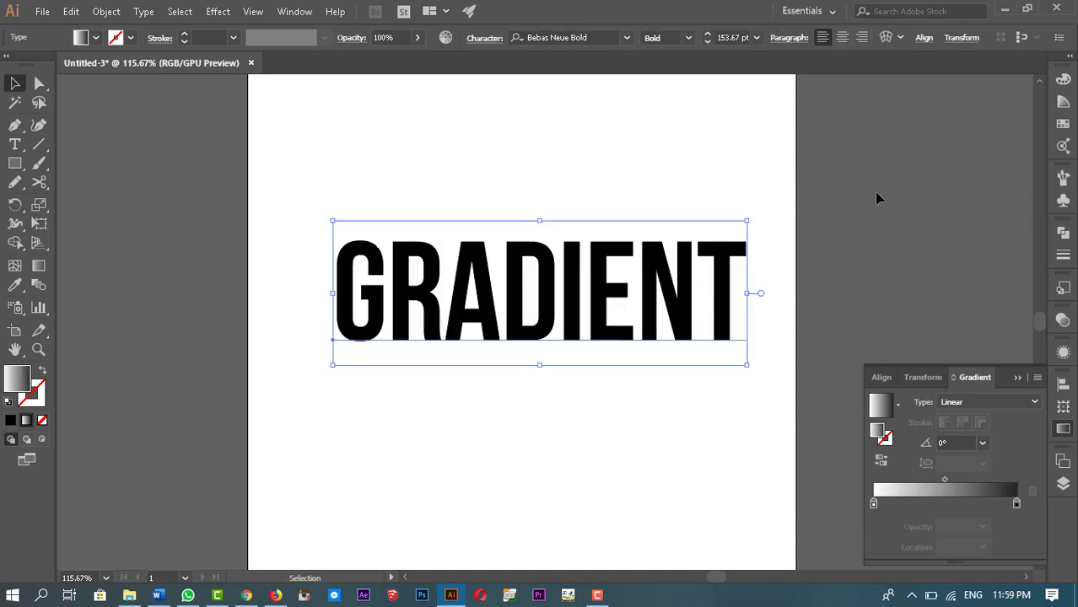
click(875, 198)
Step: Show the Appearance settings of the GRADIENT text as a floating panel beside the artboard
click(564, 319)
click(1064, 354)
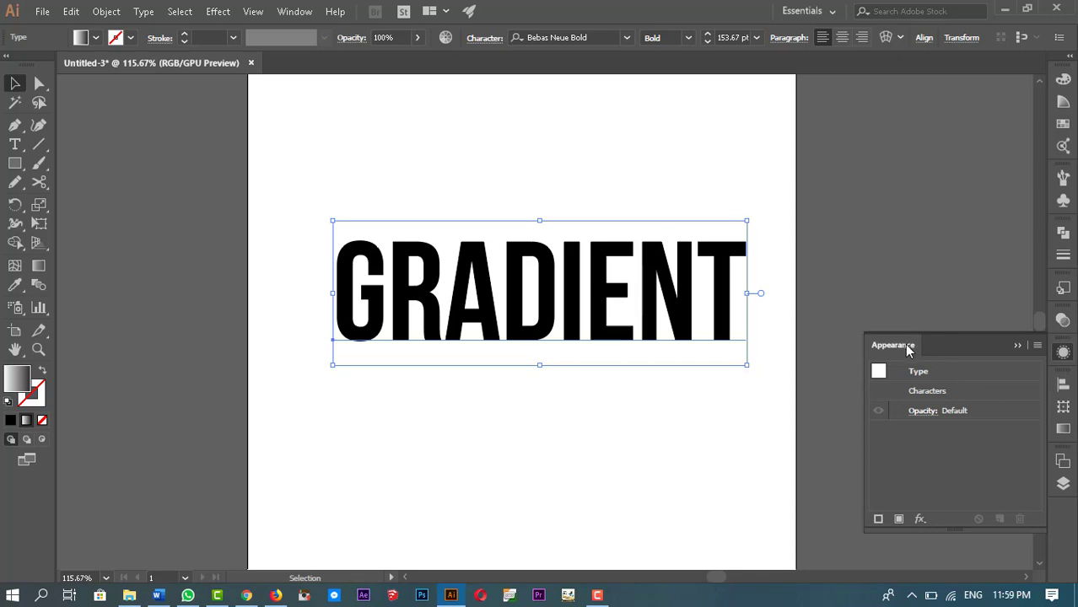
drag(908, 350, 835, 159)
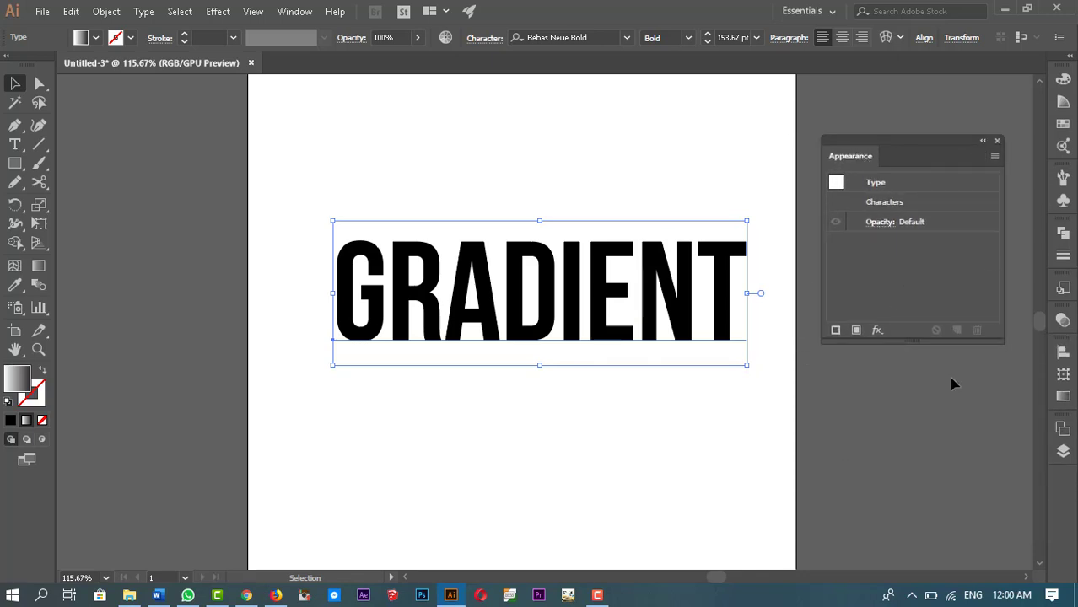
click(293, 13)
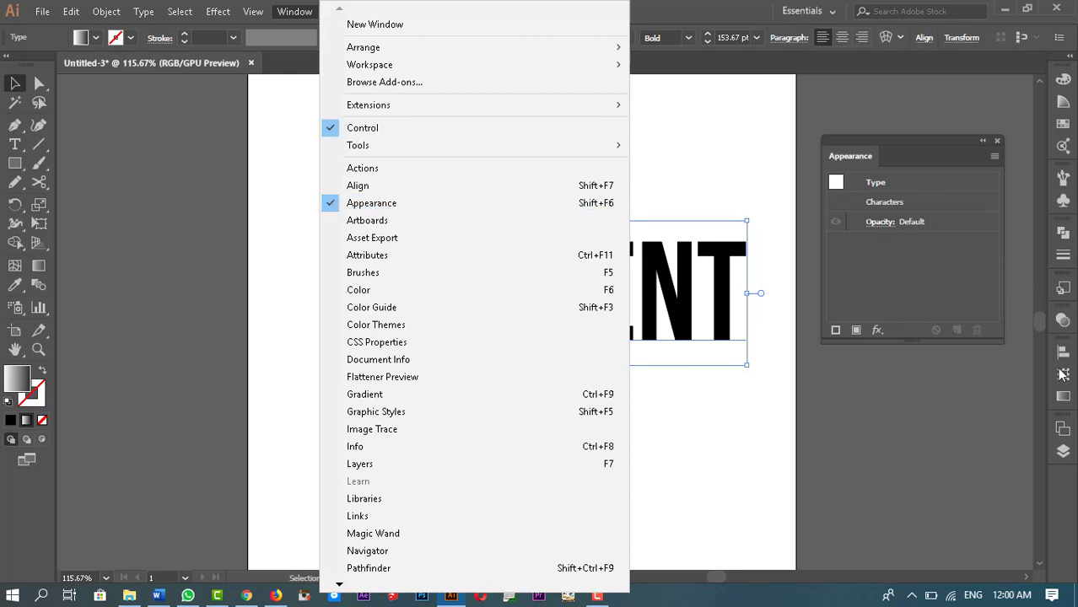
click(982, 143)
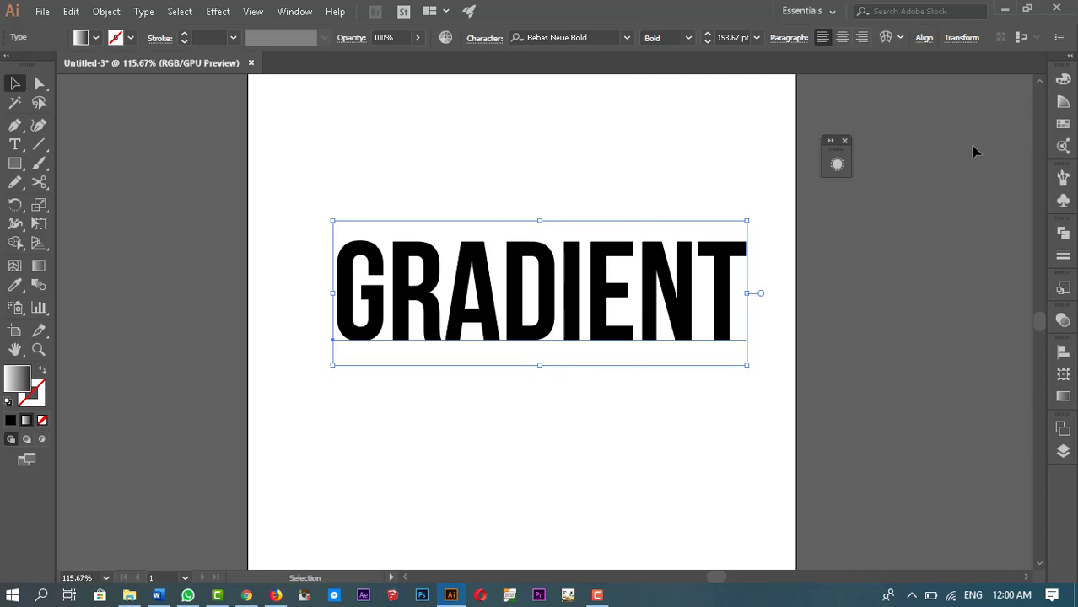
click(838, 165)
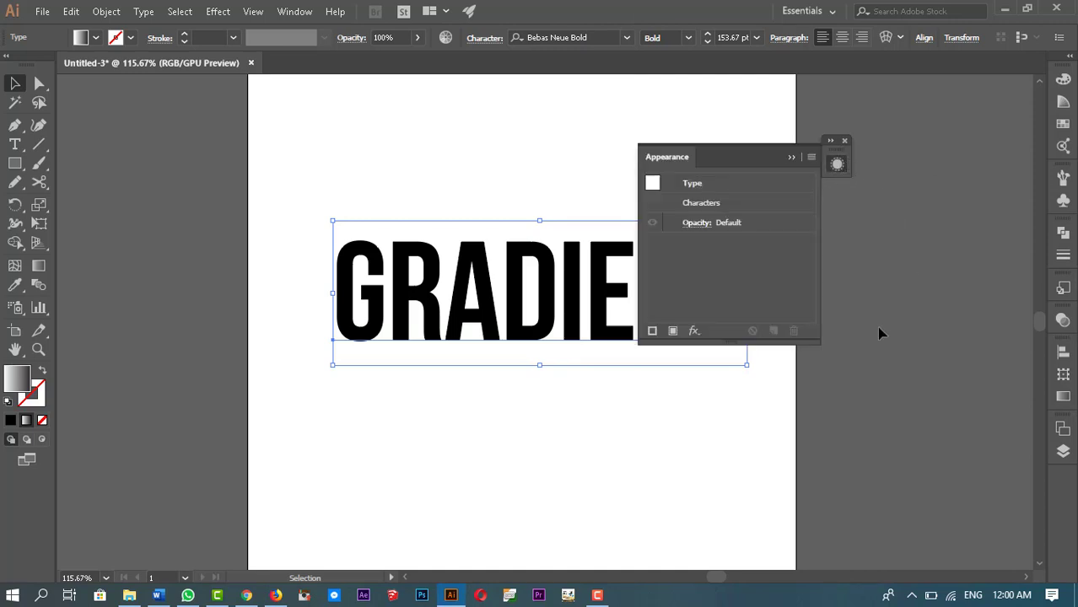
drag(732, 152, 818, 179)
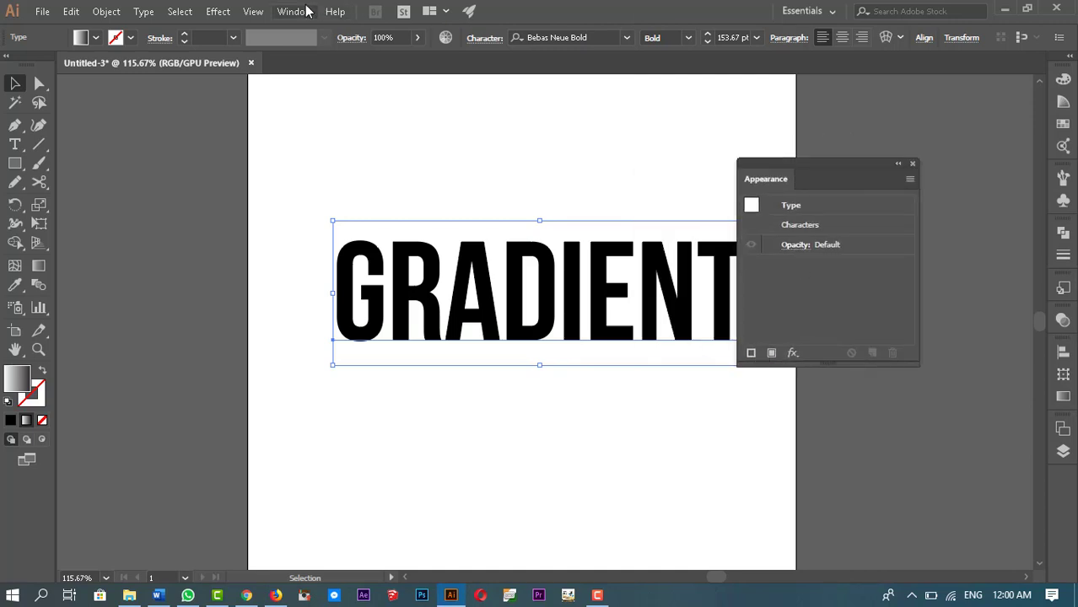
click(297, 11)
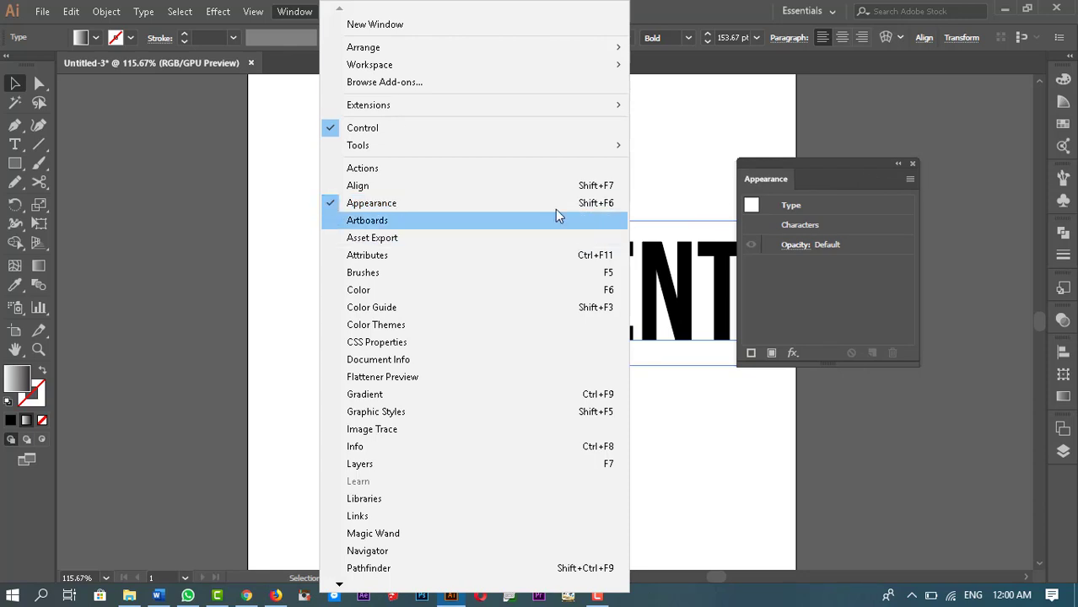
drag(840, 173, 925, 217)
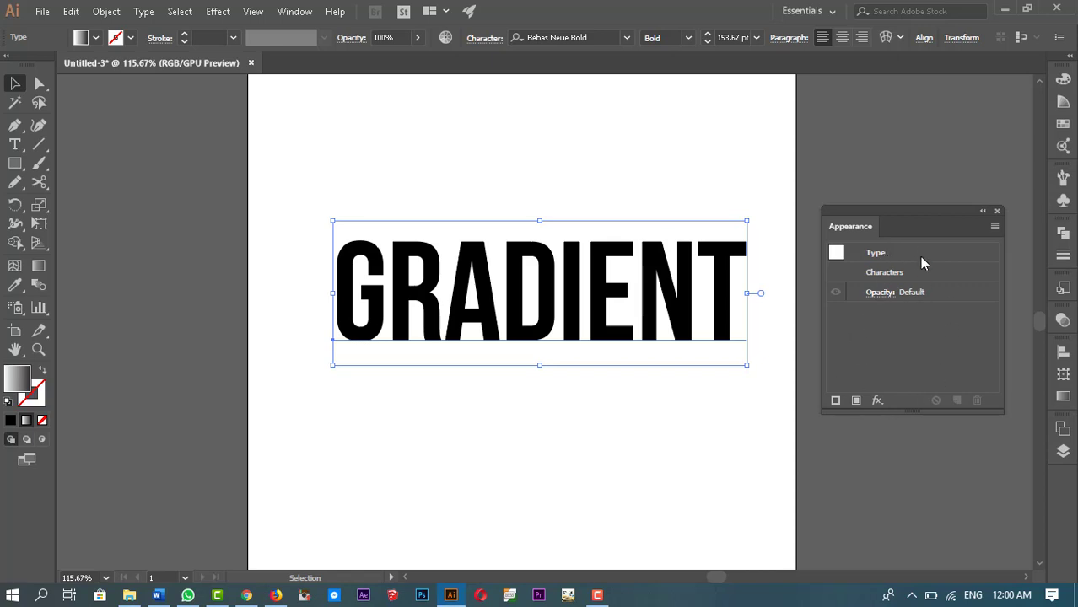
drag(921, 214, 918, 147)
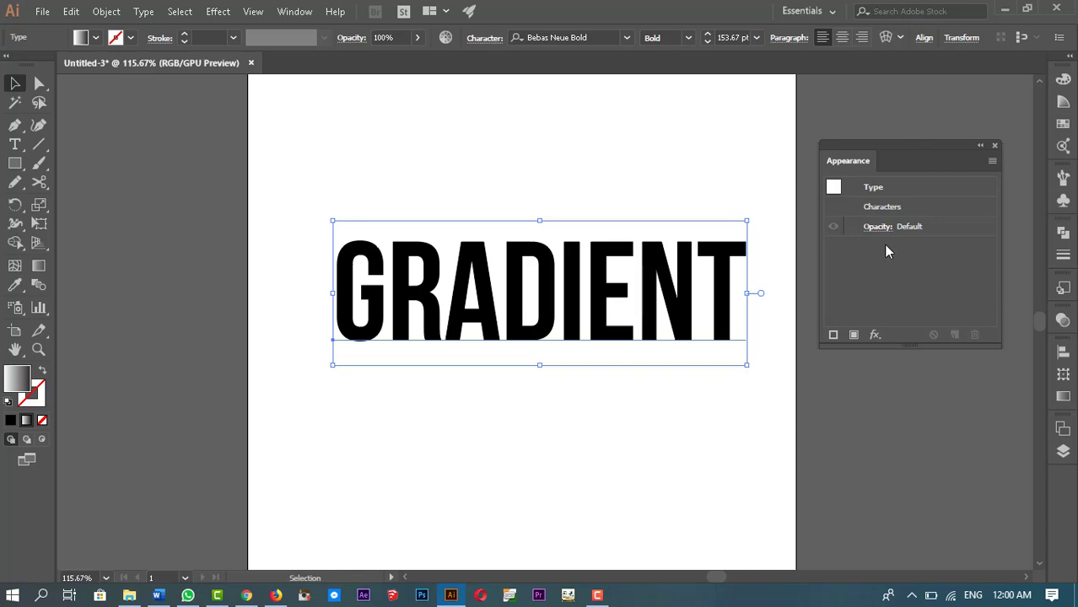
Step: Add a new fill to the GRADIENT text's appearance and set it to the Orange, Yellow gradient
drag(661, 314, 646, 310)
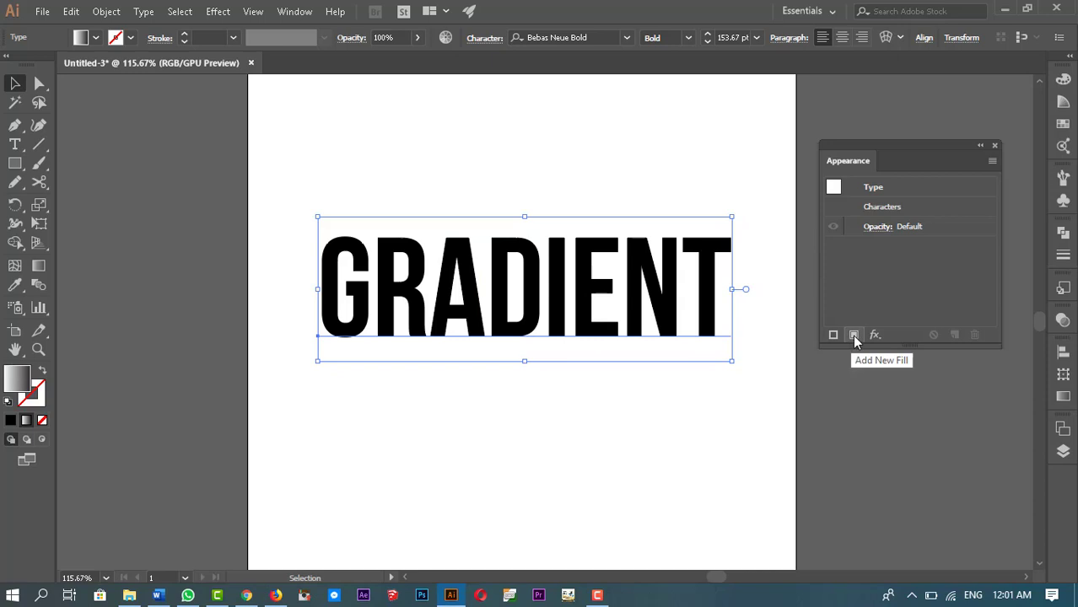
click(854, 336)
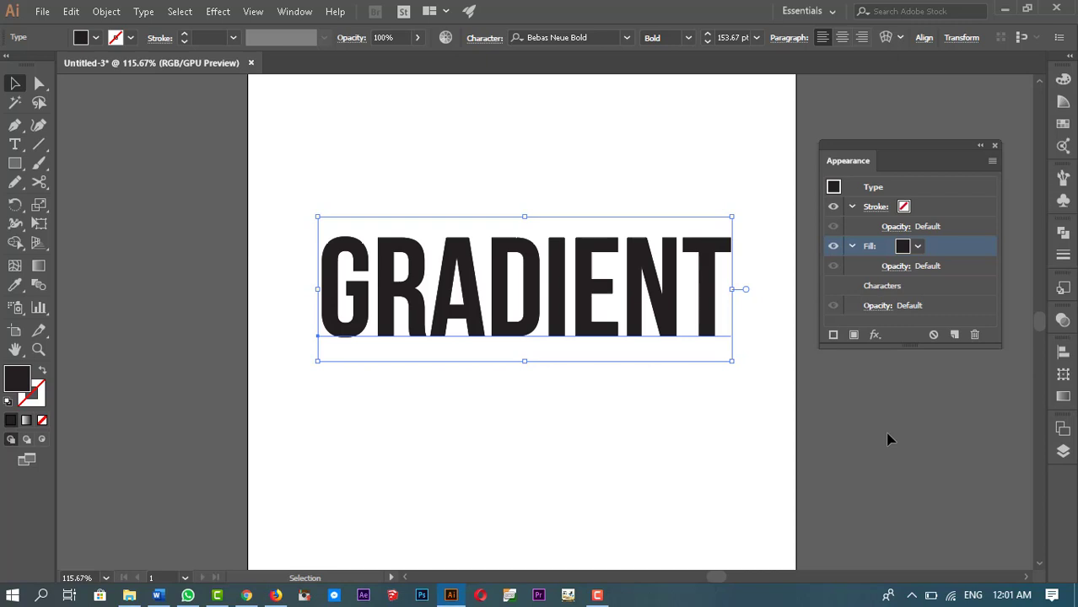
click(918, 247)
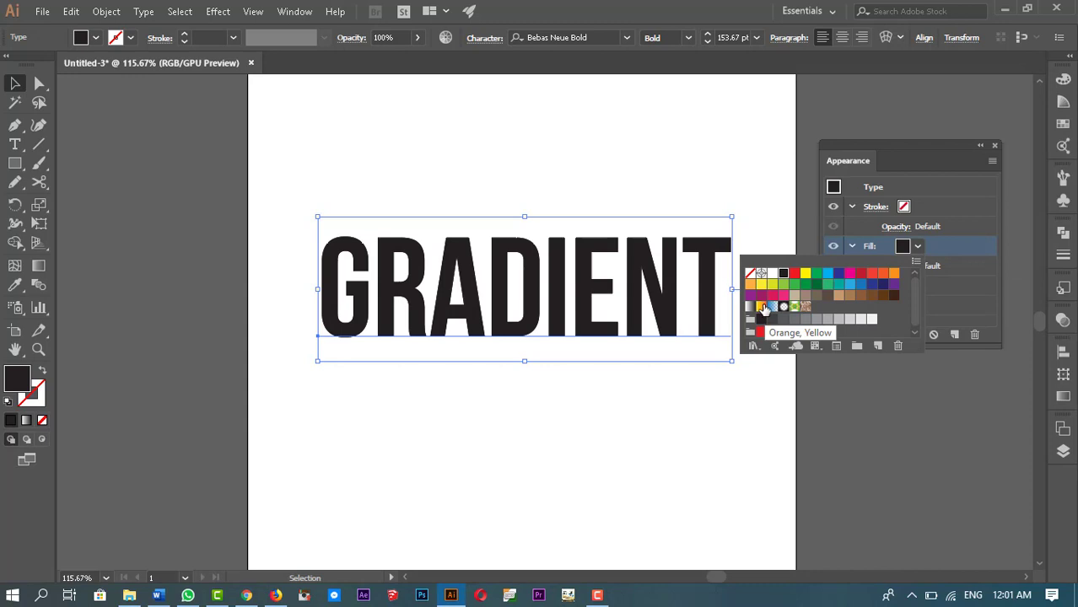
click(762, 307)
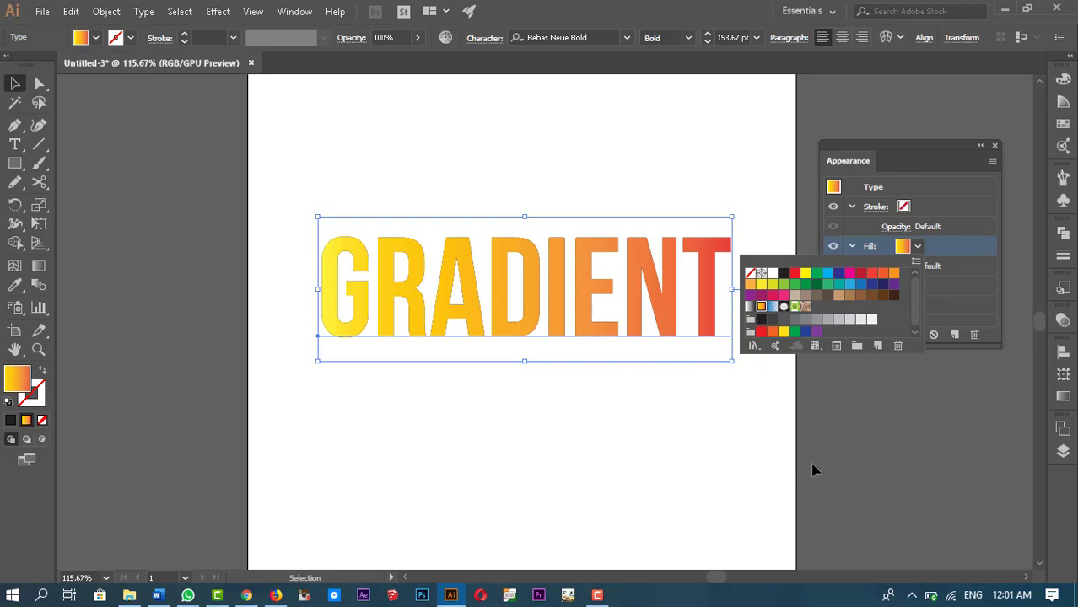
click(909, 448)
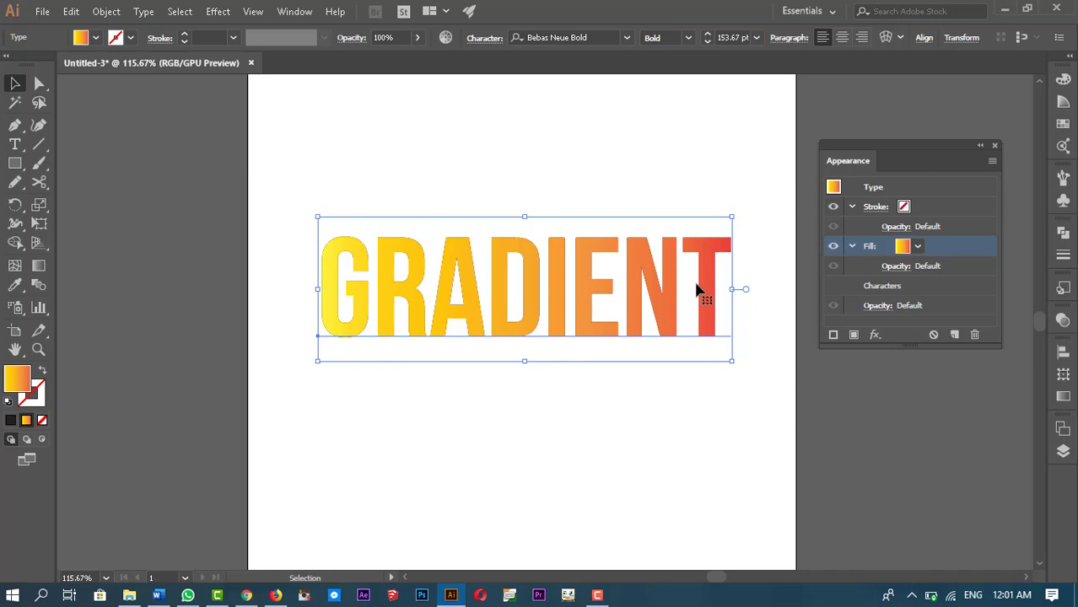
Step: Replace the word GRADIENT with EDITABLE and reselect the text as an object
double_click(571, 291)
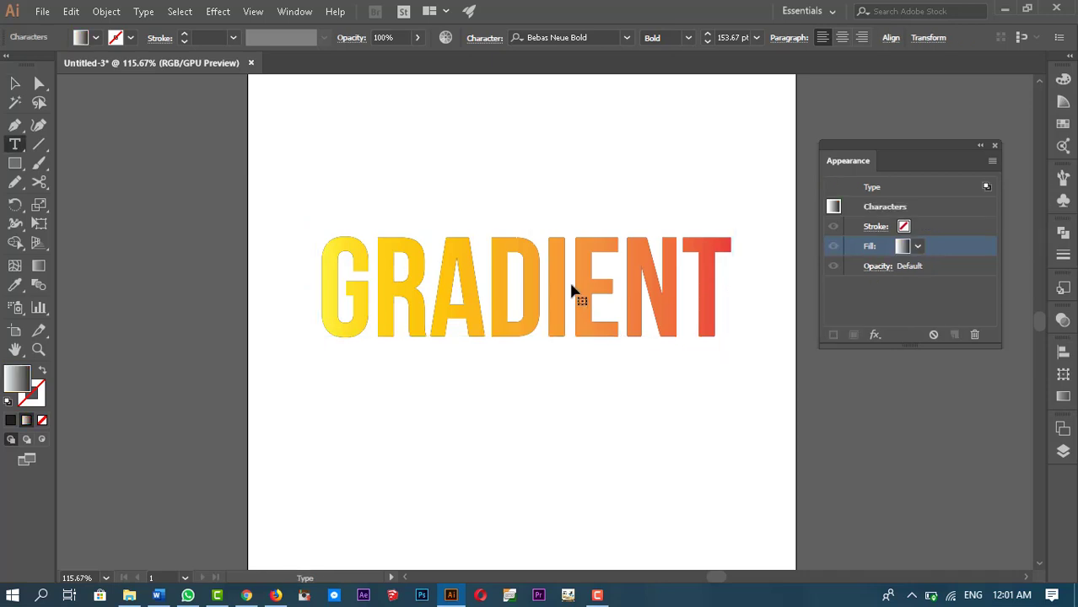
key(ctrl+a)
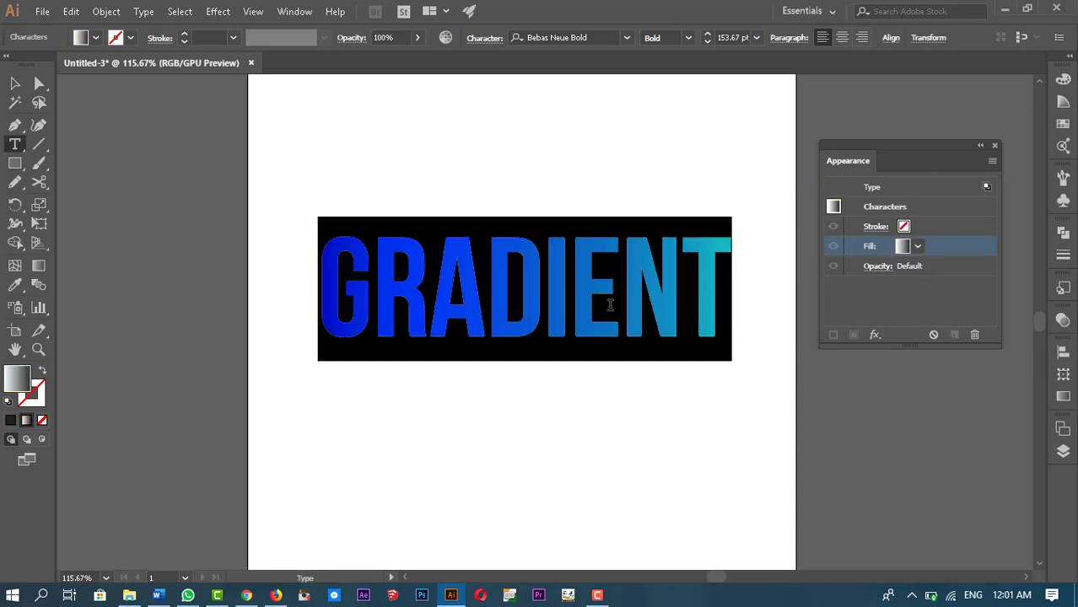
text(EDITABLE)
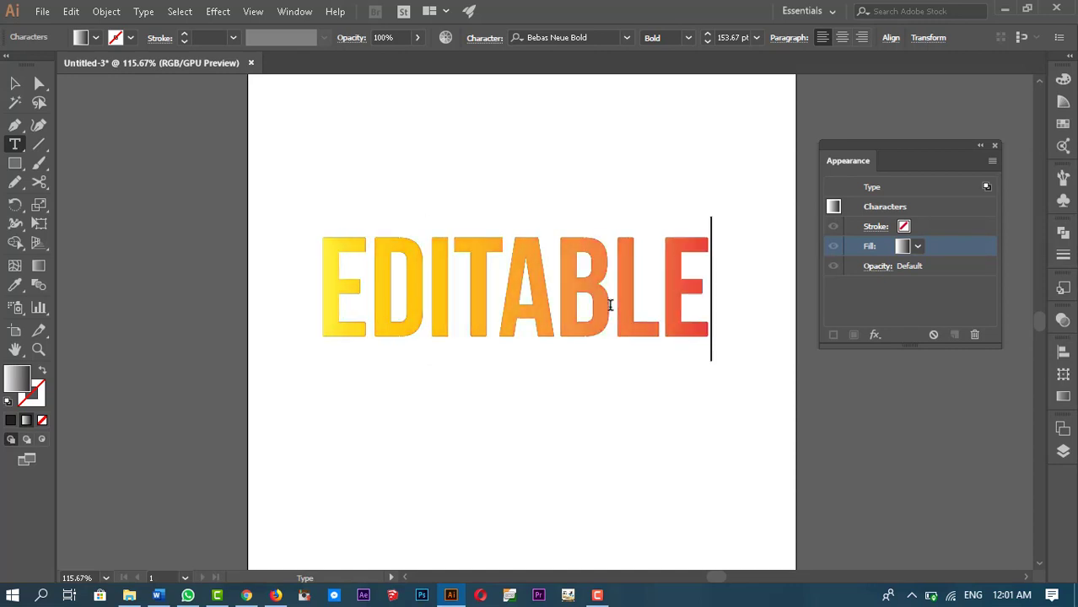
click(14, 82)
click(719, 409)
click(650, 328)
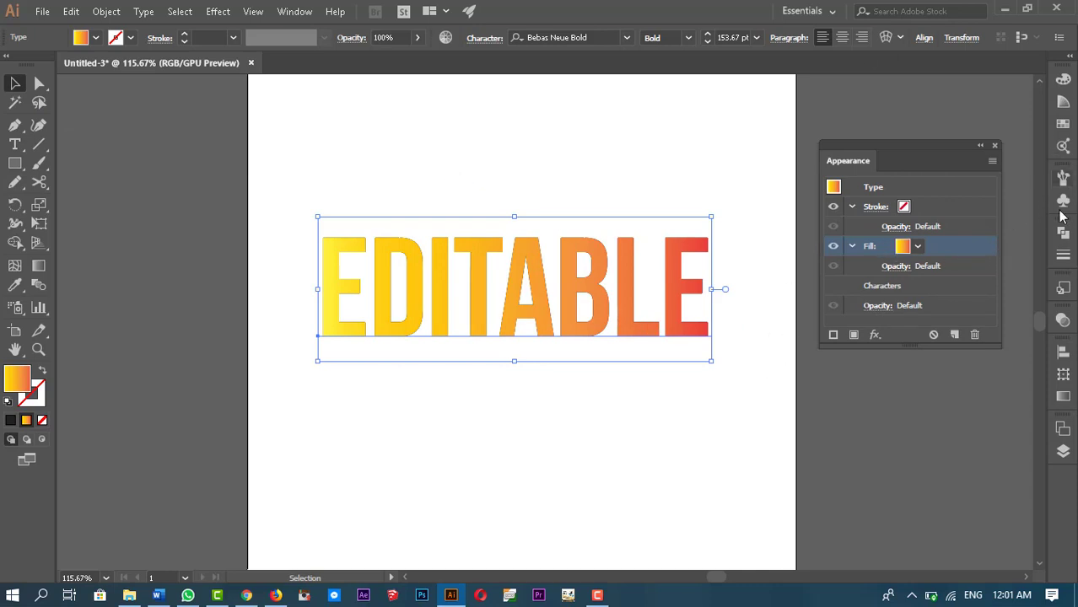
Step: Open the Metals gradient swatch library and place it below the EDITABLE text
click(1062, 123)
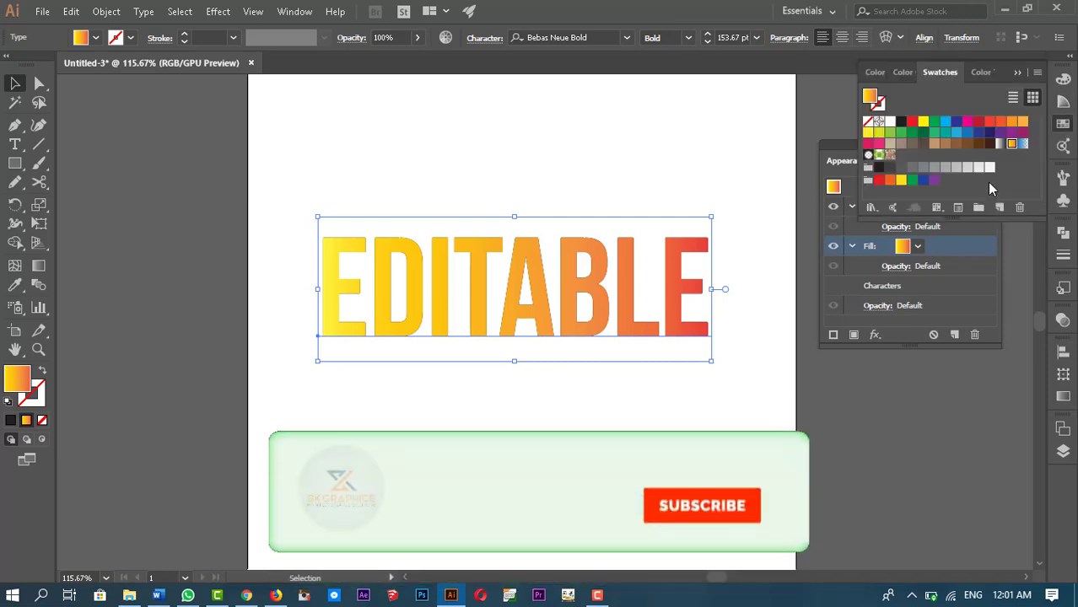
click(870, 208)
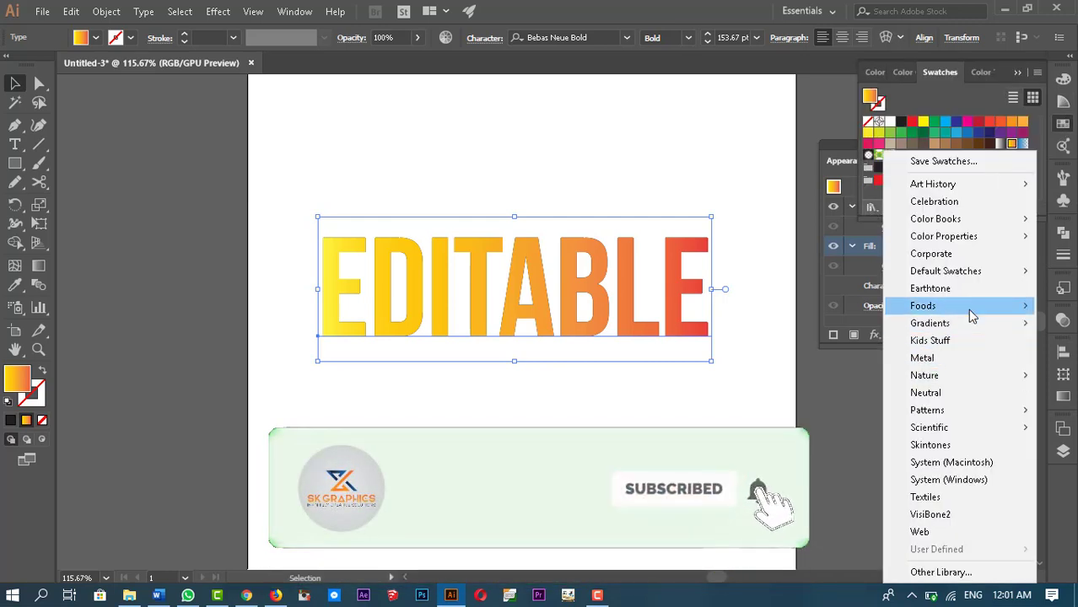
mouse_move(975, 331)
click(799, 388)
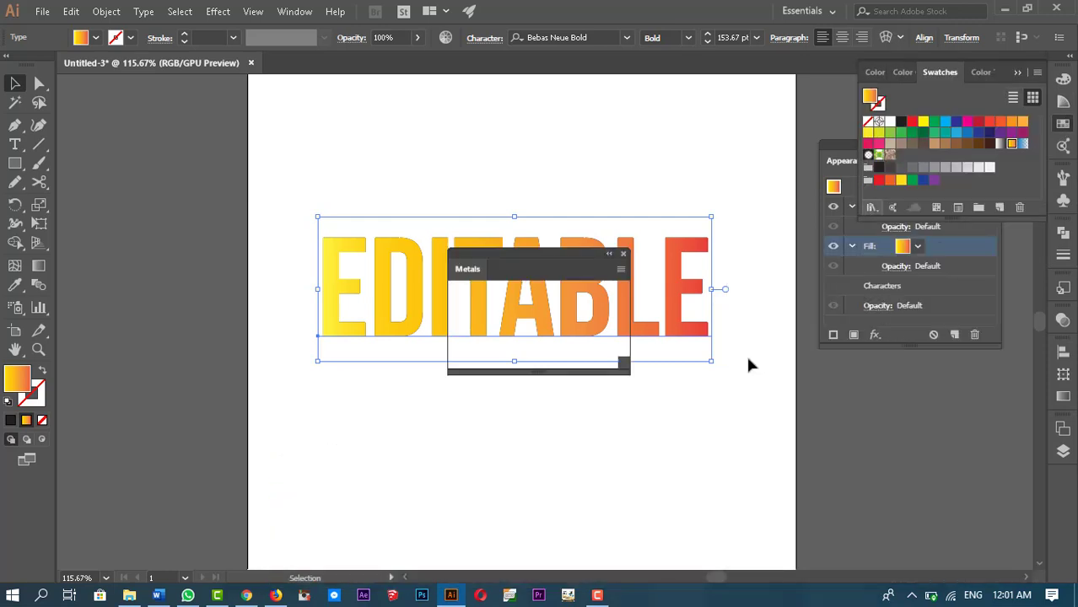
drag(554, 259, 795, 415)
Step: Try several Metals gradients on the EDITABLE text, ending with Brass Radial
click(743, 467)
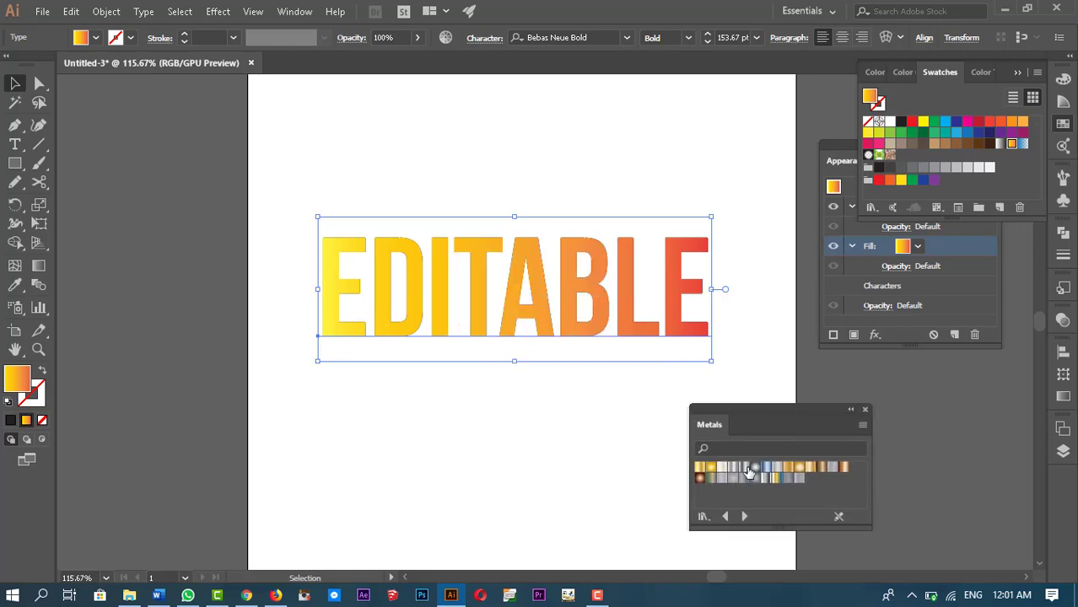
click(710, 469)
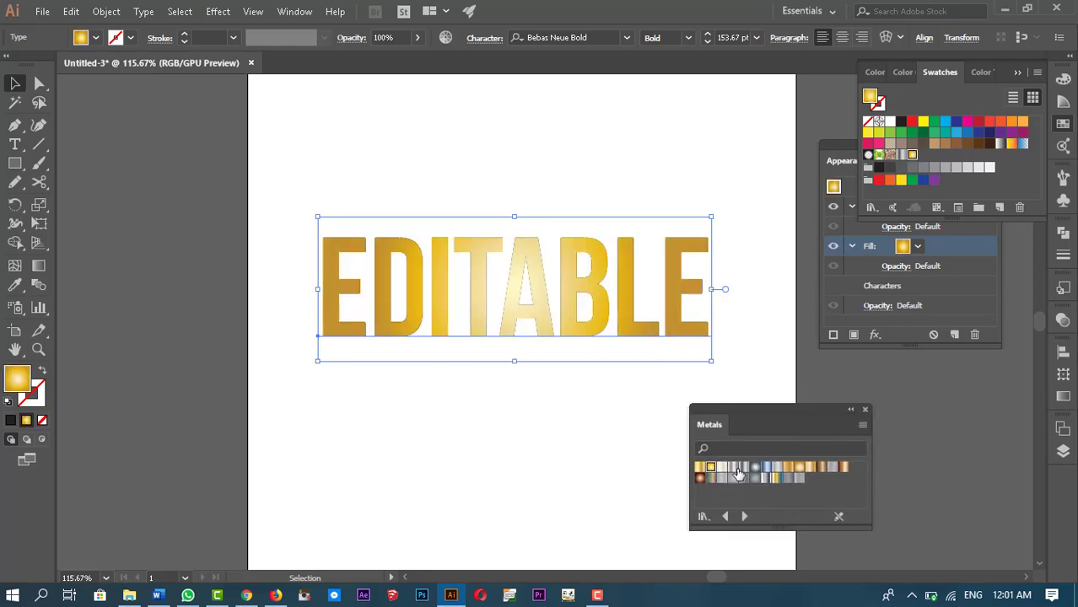
click(788, 467)
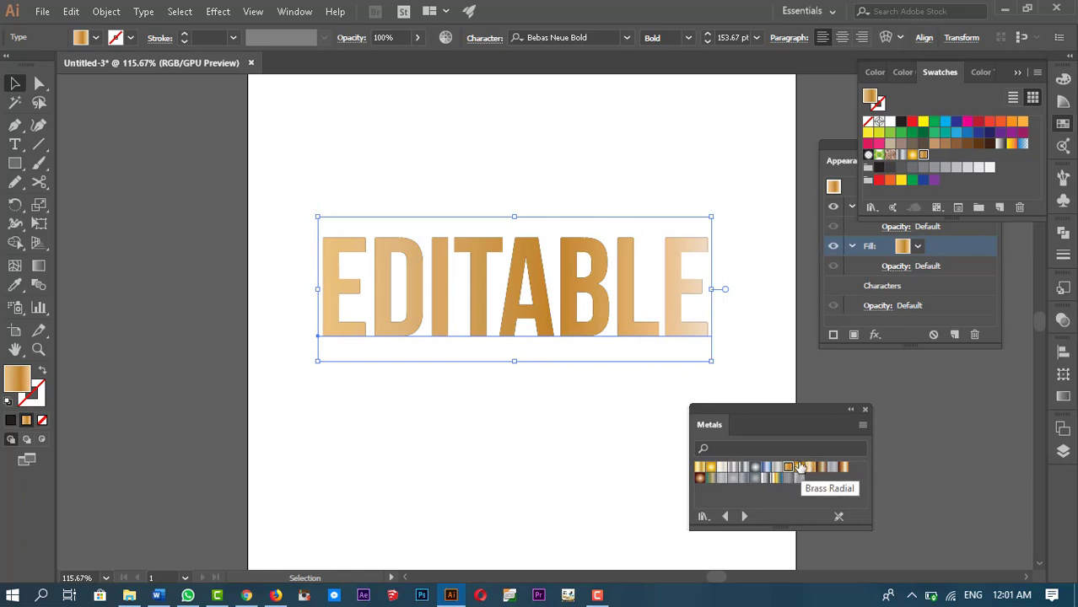
click(800, 467)
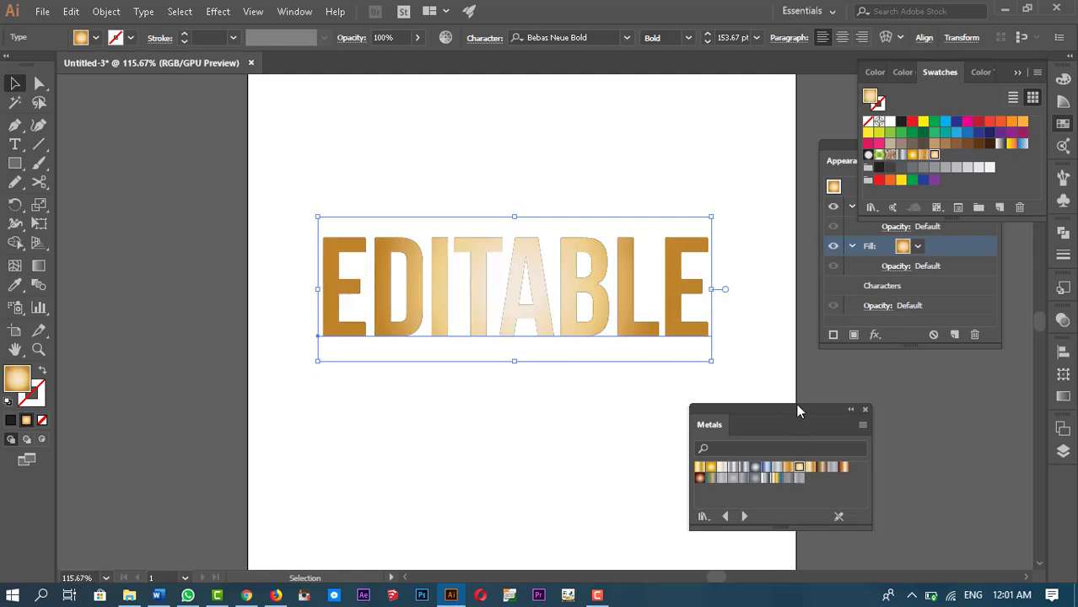
Step: Move the Metals library off the artboard and enlarge the EDITABLE text from both sides to 177.29 pt
drag(801, 413, 951, 424)
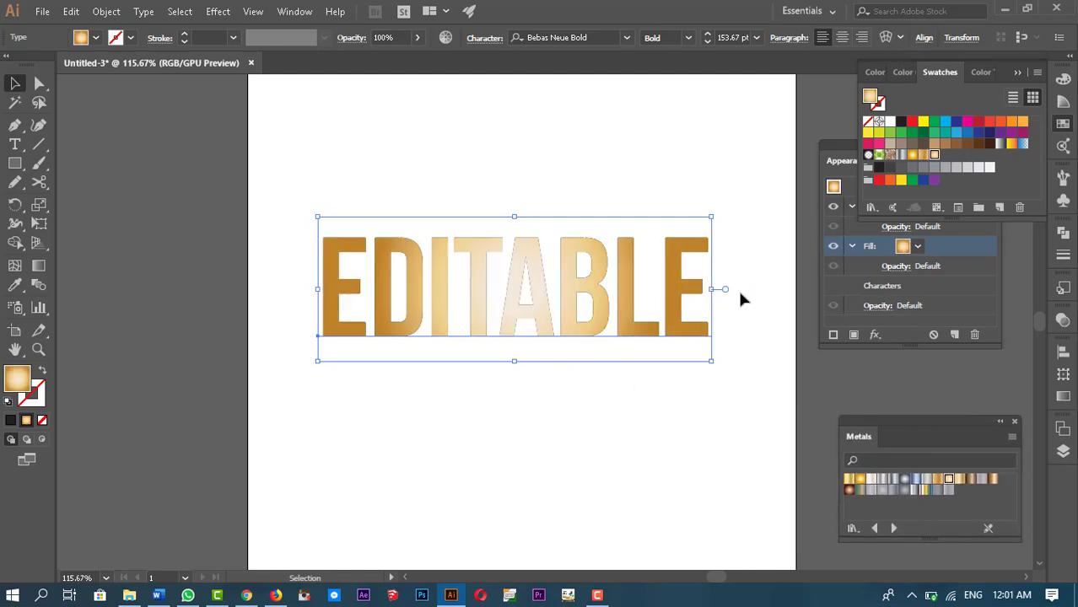
drag(712, 290, 749, 289)
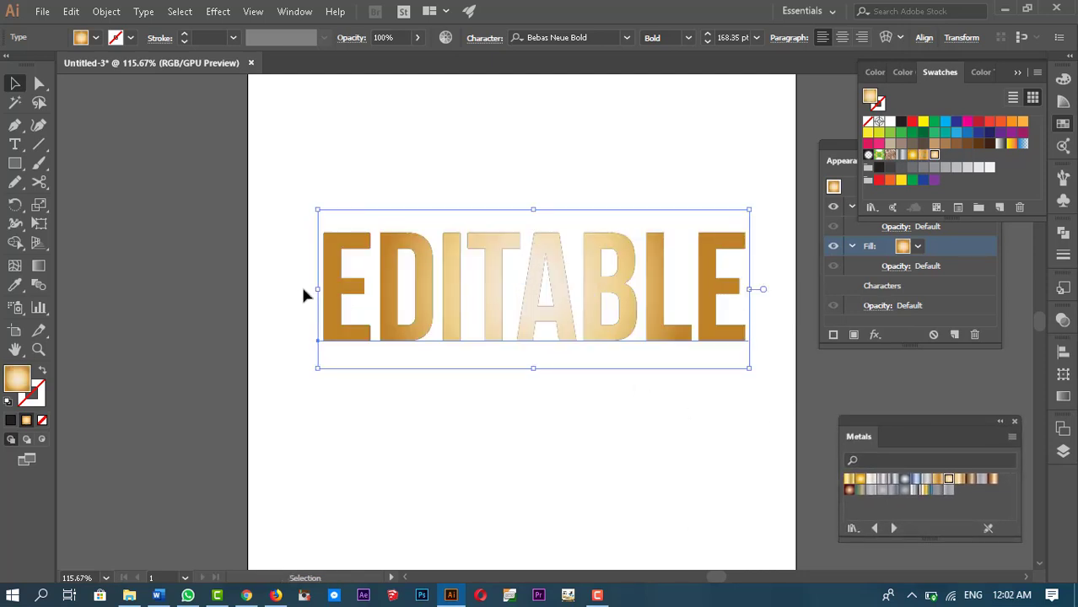
drag(316, 288, 295, 289)
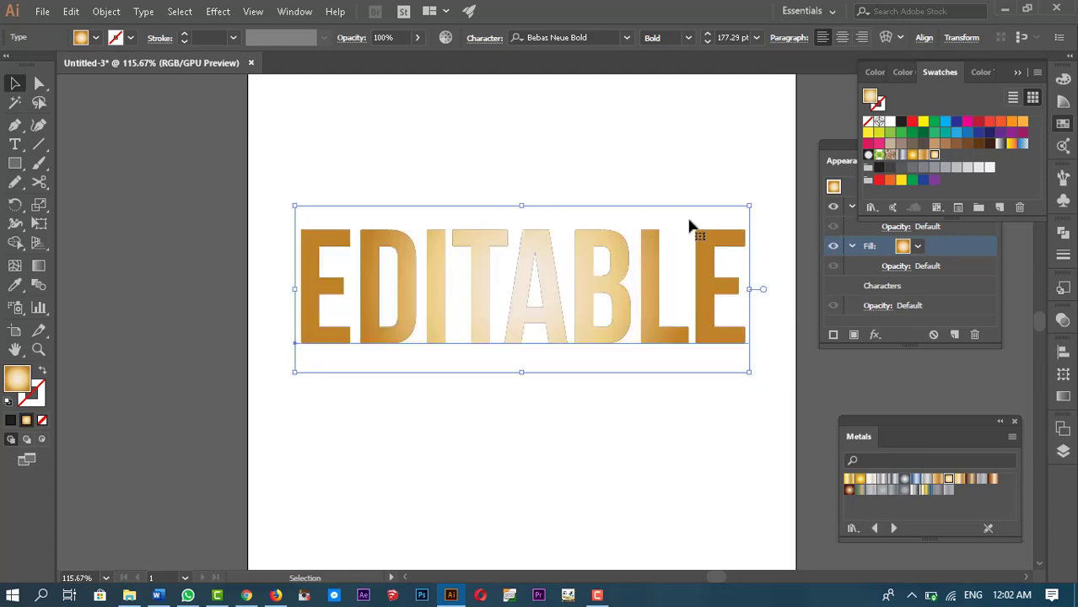
Step: Change the text's gradient type to Linear
click(1062, 397)
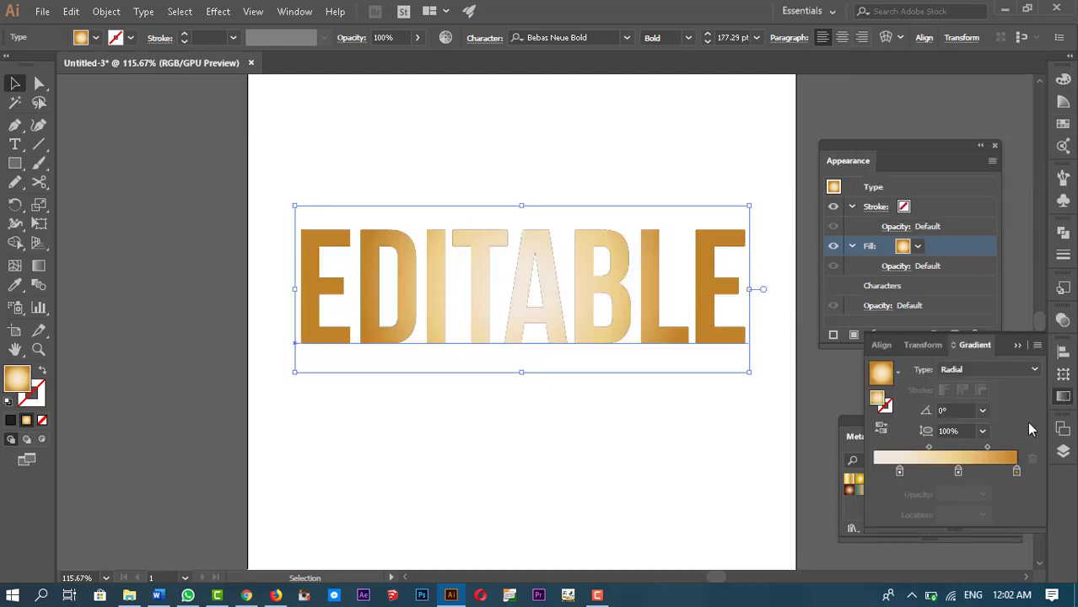
click(961, 370)
click(982, 385)
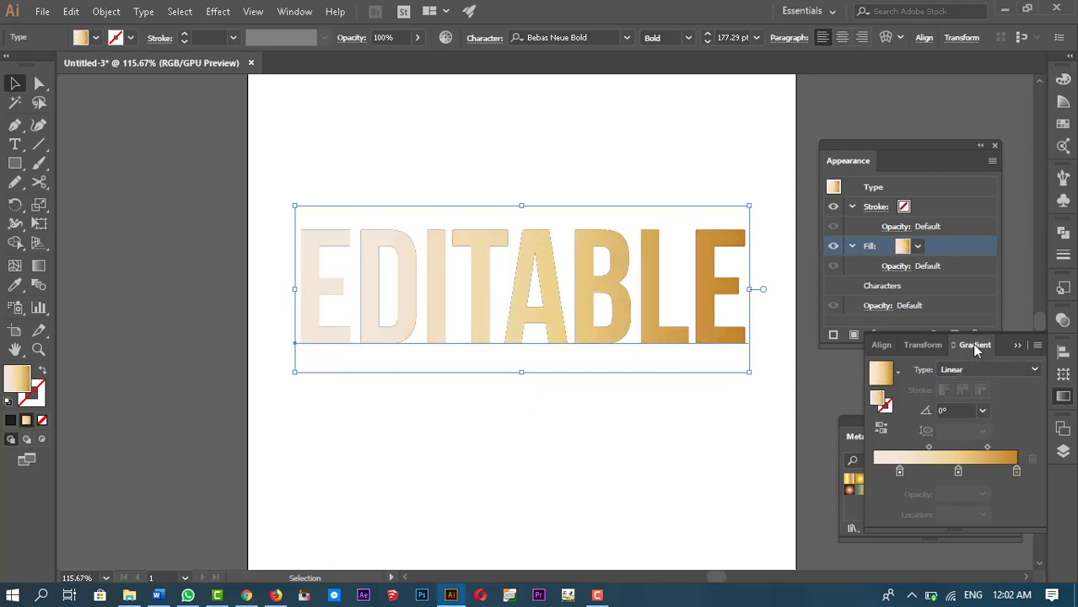
click(1018, 346)
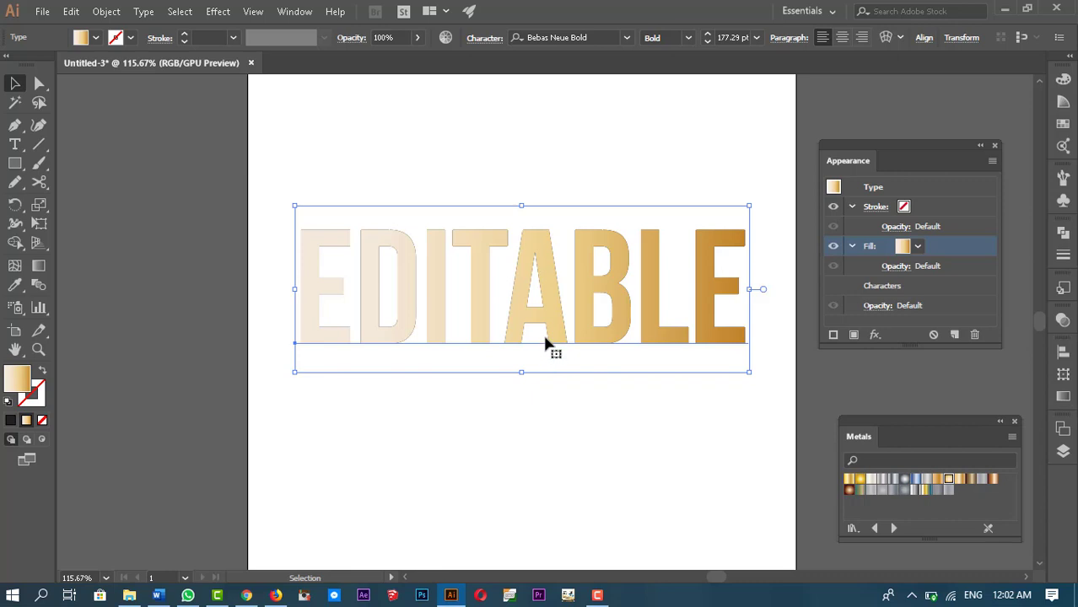
Step: Set the text's appearance fill to the Orange, Yellow gradient
click(917, 247)
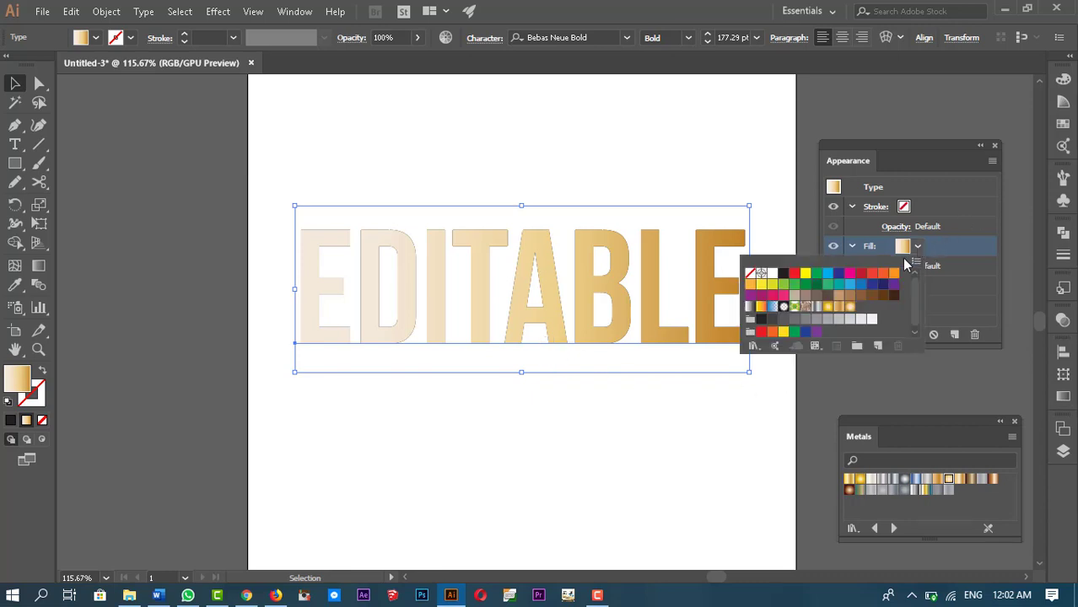
click(760, 308)
click(727, 437)
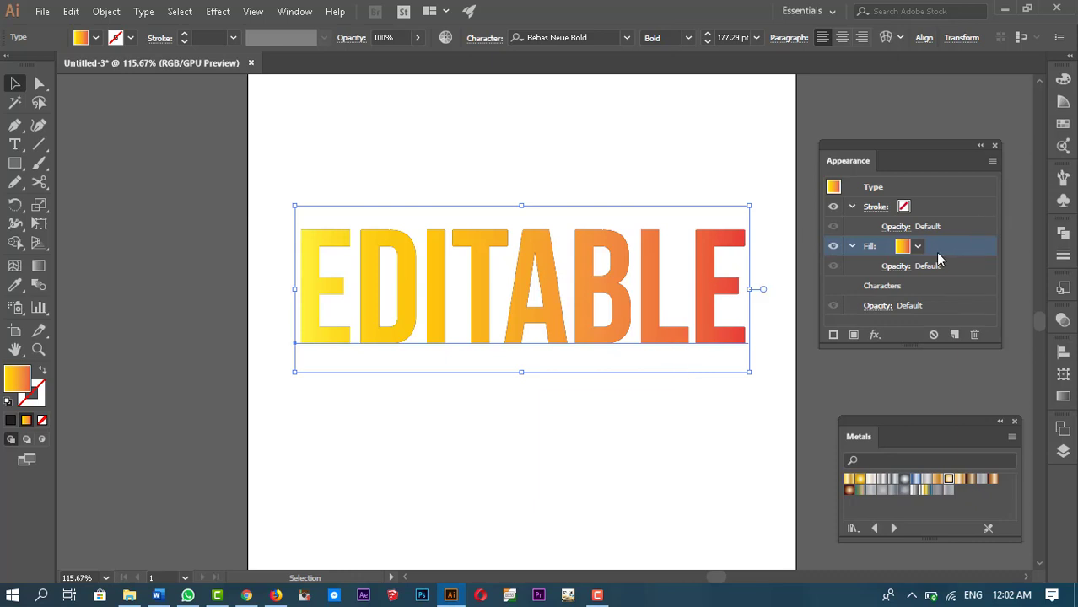
Step: Try to set the character-level fill of the EDITABLE text to None with only the text cursor placed
click(877, 285)
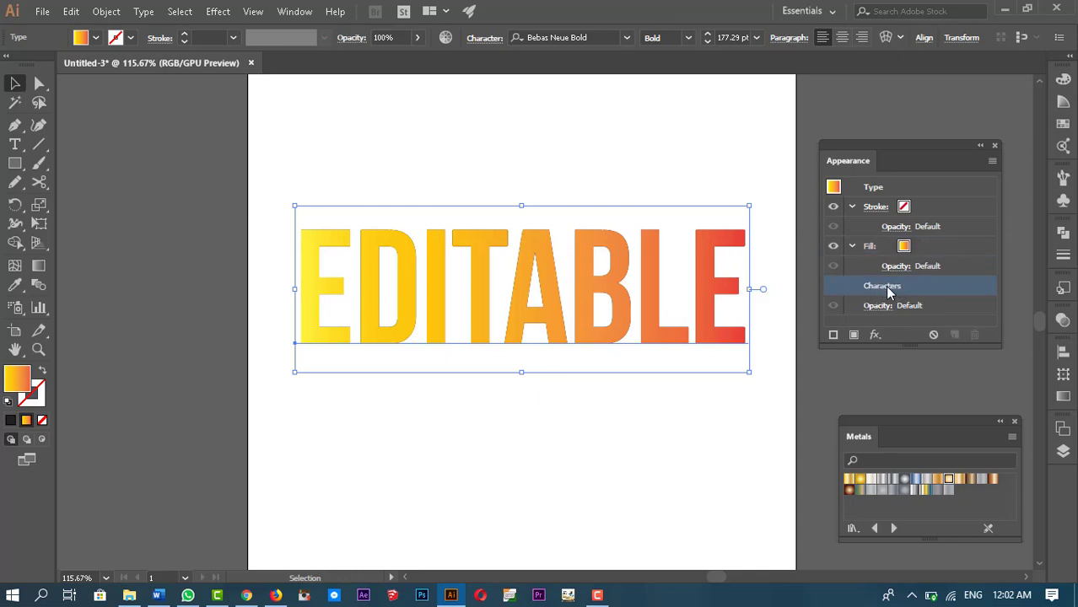
double_click(887, 291)
click(724, 358)
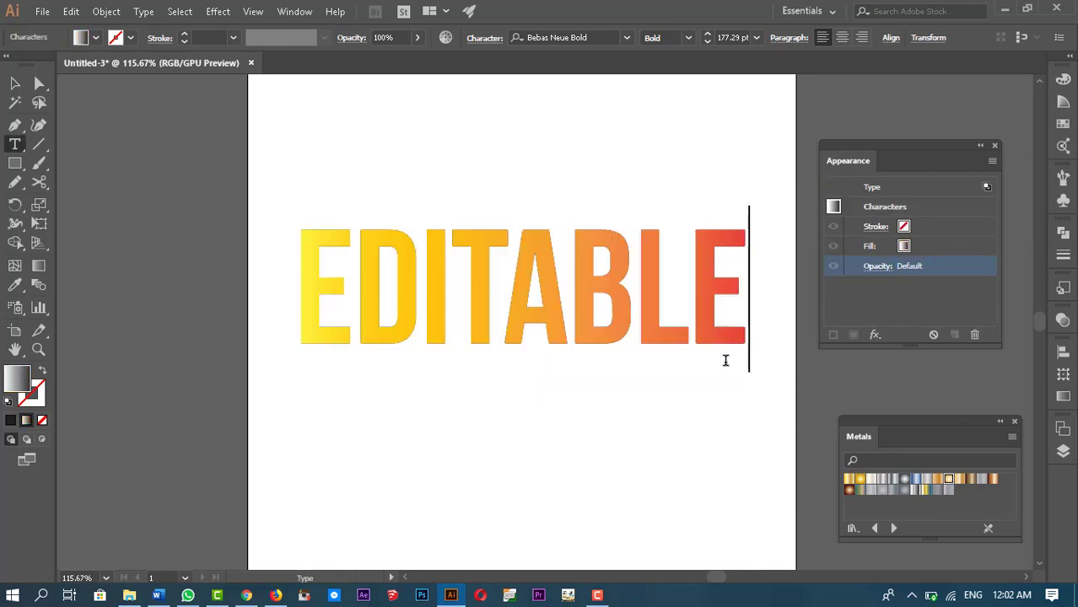
click(919, 245)
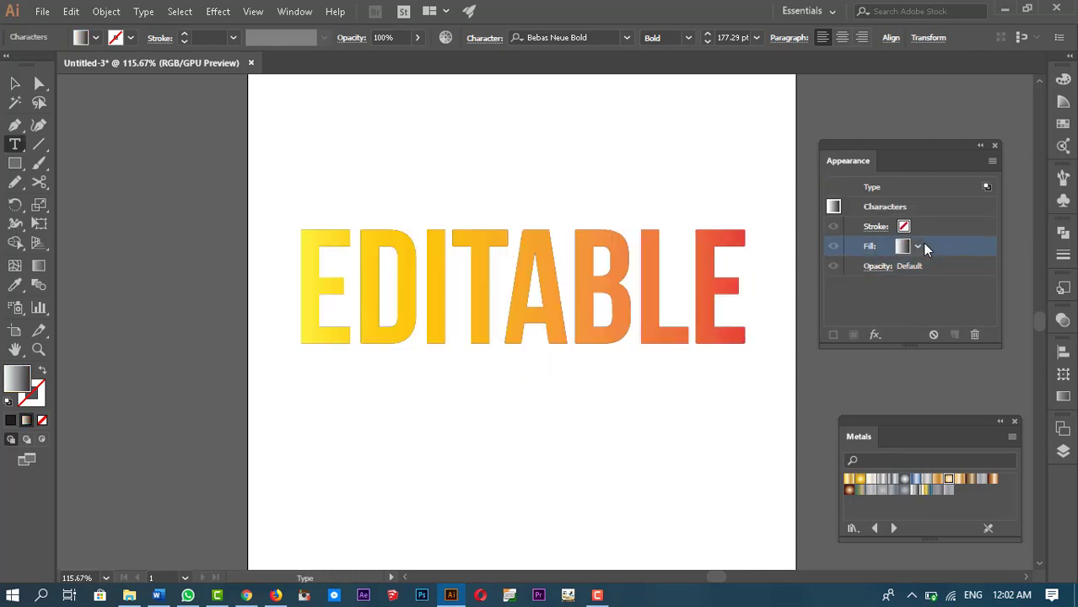
click(918, 246)
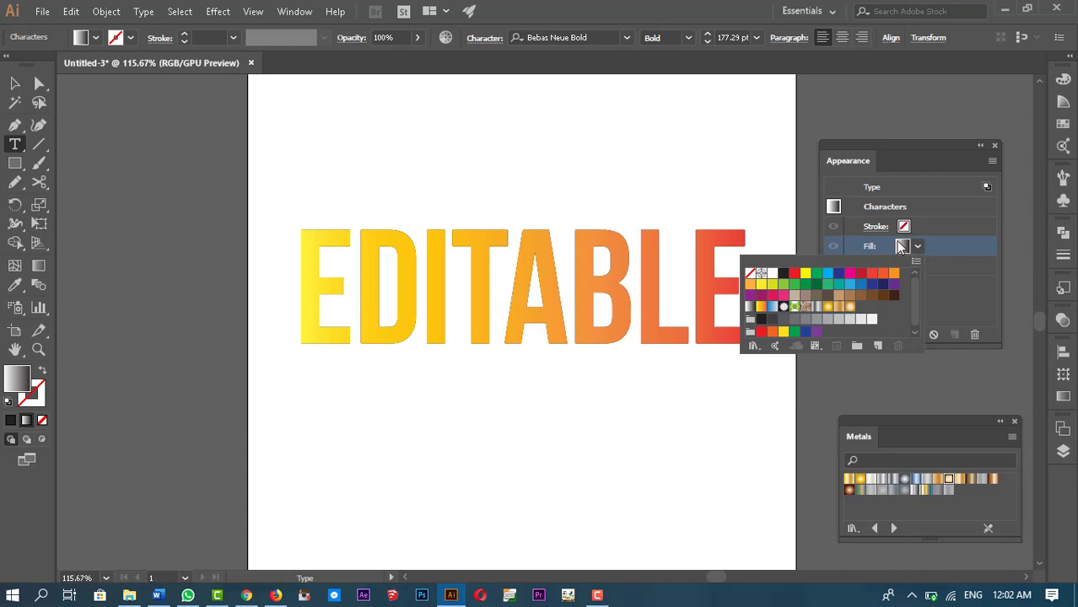
click(752, 279)
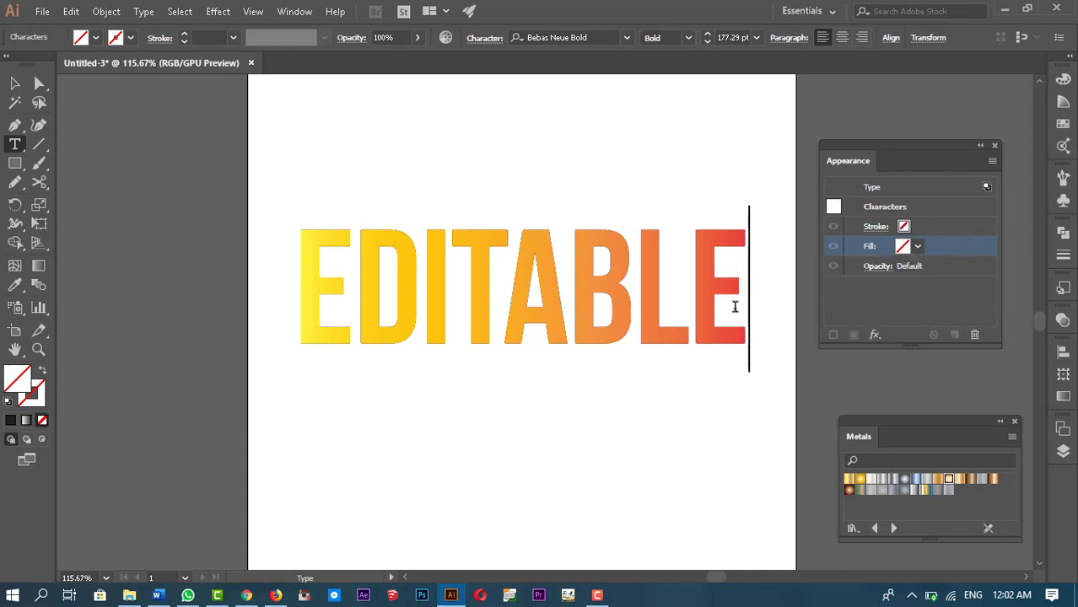
key(Escape)
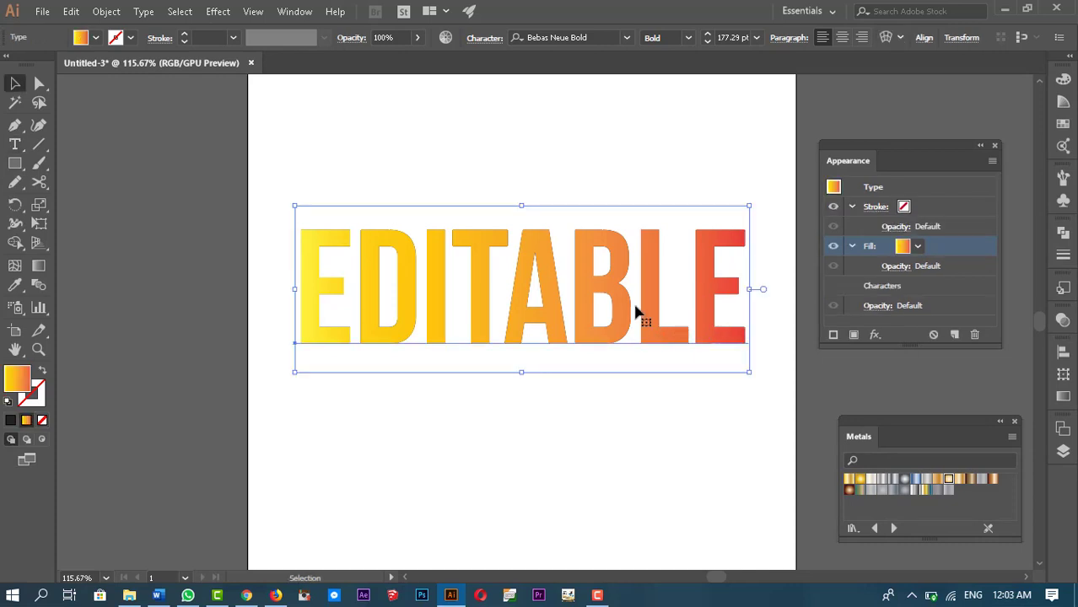
Step: Set the fill of all the EDITABLE text's characters to None, keeping the object-level gradient fill
double_click(886, 285)
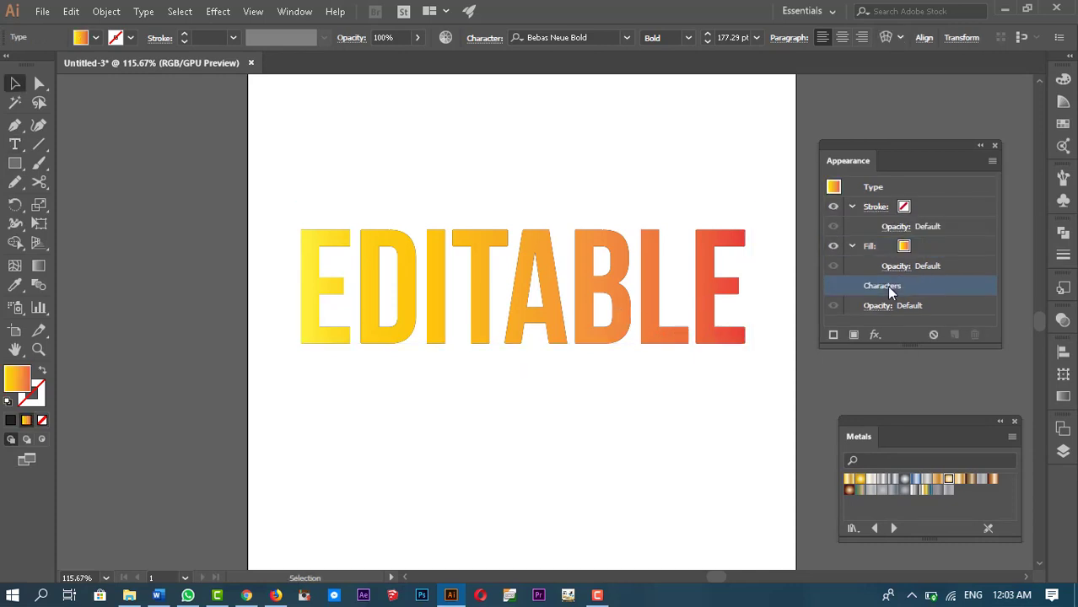
click(909, 251)
click(917, 246)
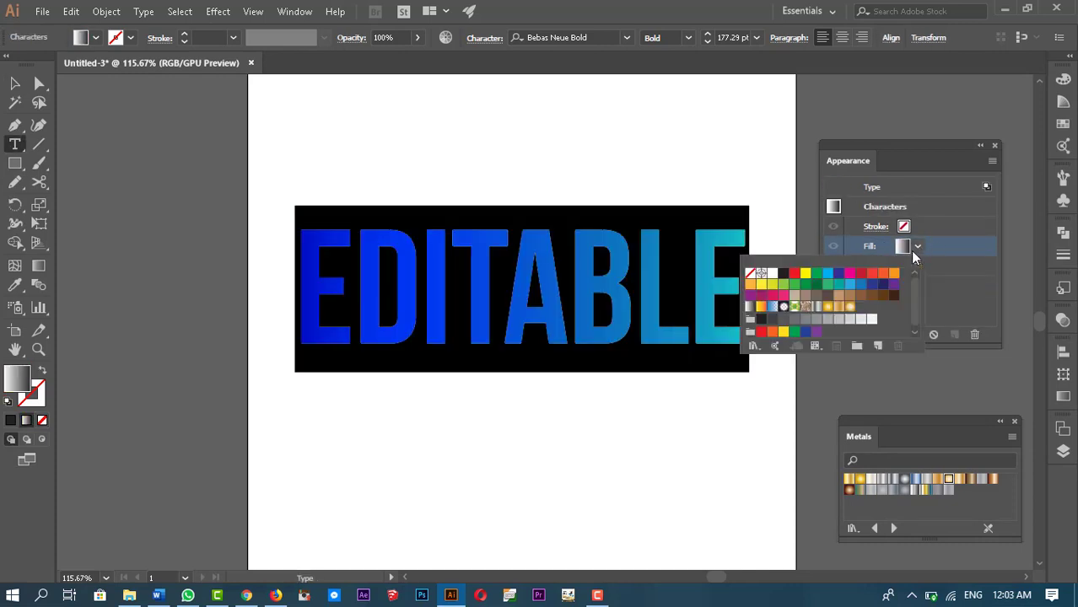
click(749, 273)
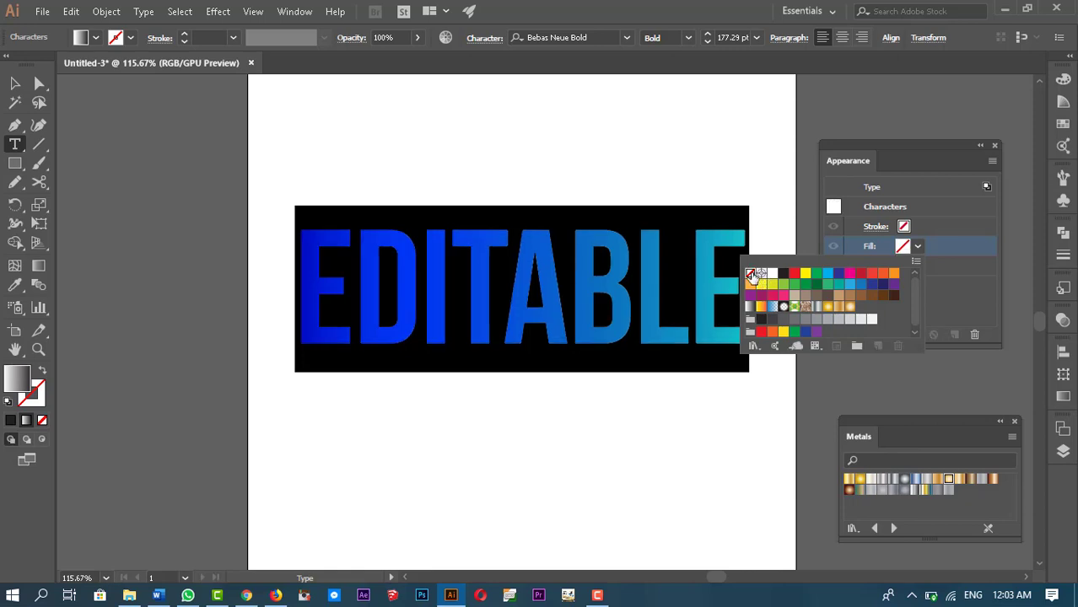
key(Escape)
key(Escape)
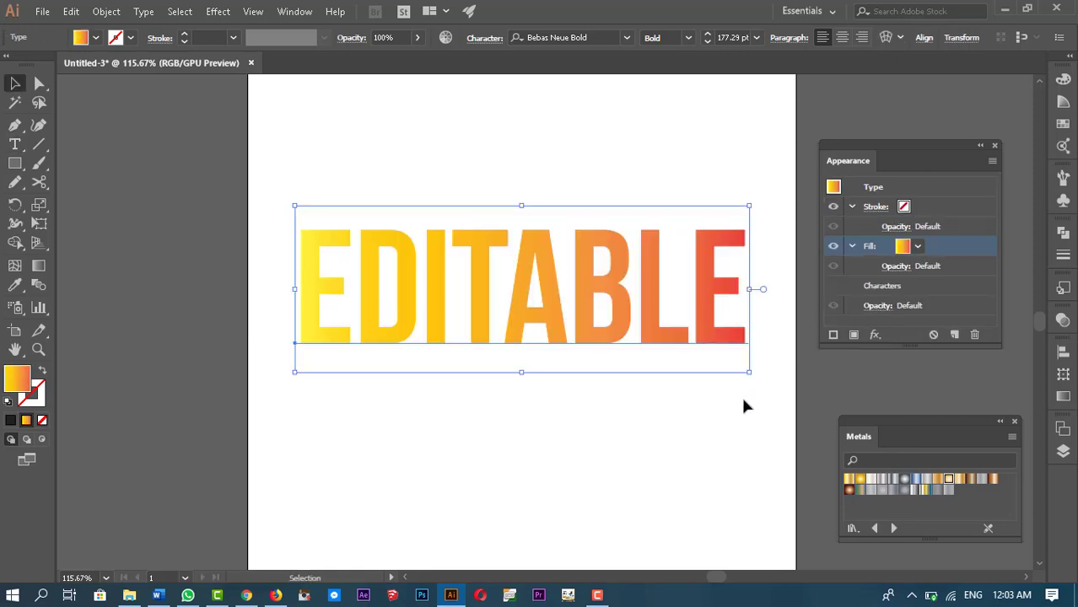
Step: Deselect the text and zoom in to examine the edges of the EDITABLE letters
click(740, 394)
key(z)
drag(469, 240, 483, 291)
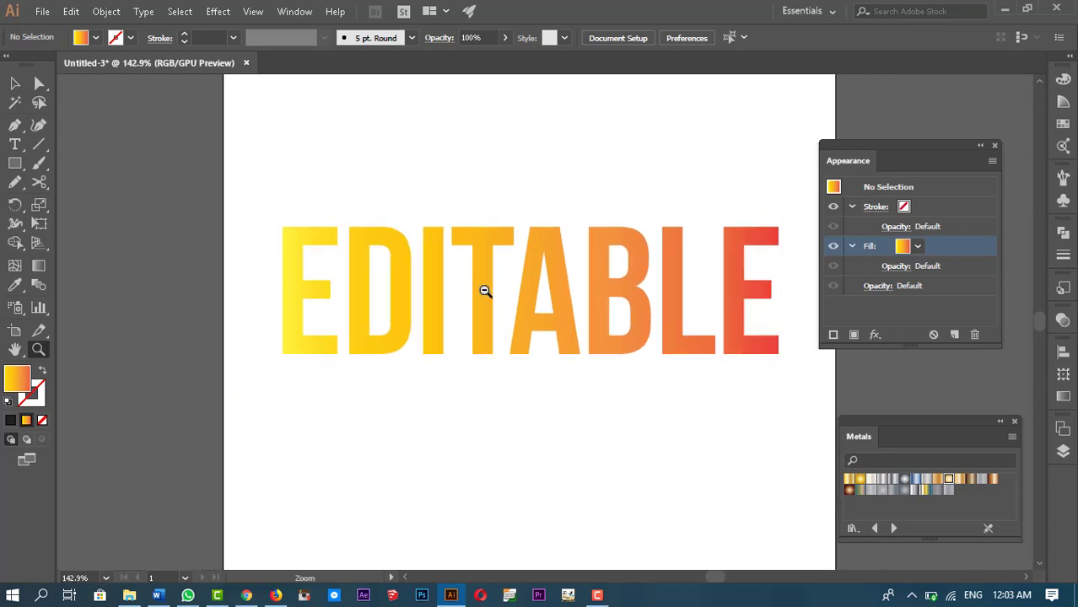
Step: Replace the EDITABLE text with GRADIENT, keeping it as live text
key(space)
drag(645, 406, 625, 416)
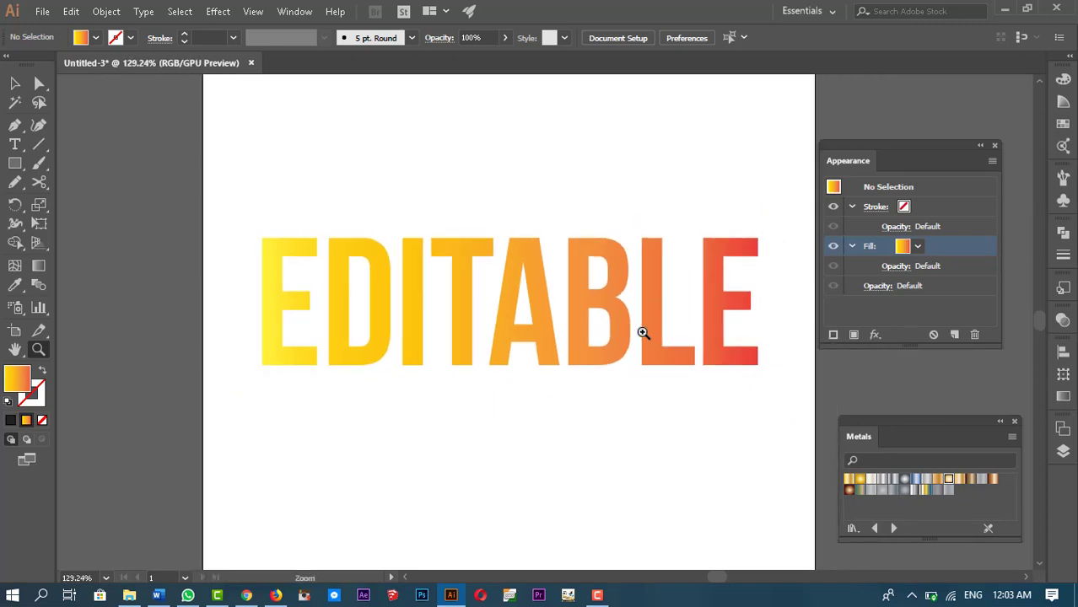
key(t)
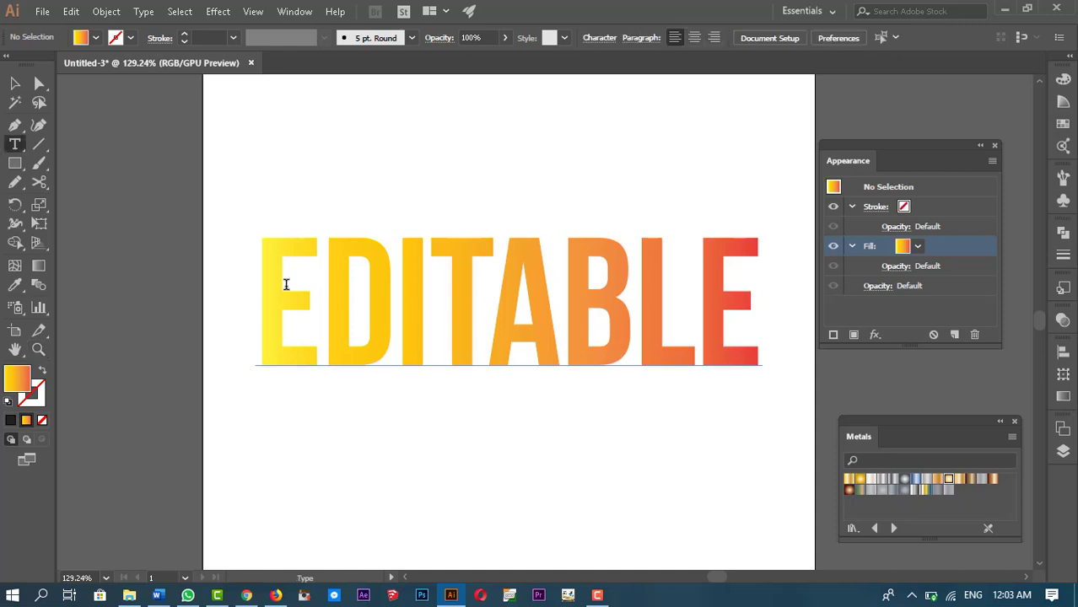
drag(286, 284, 252, 313)
click(681, 296)
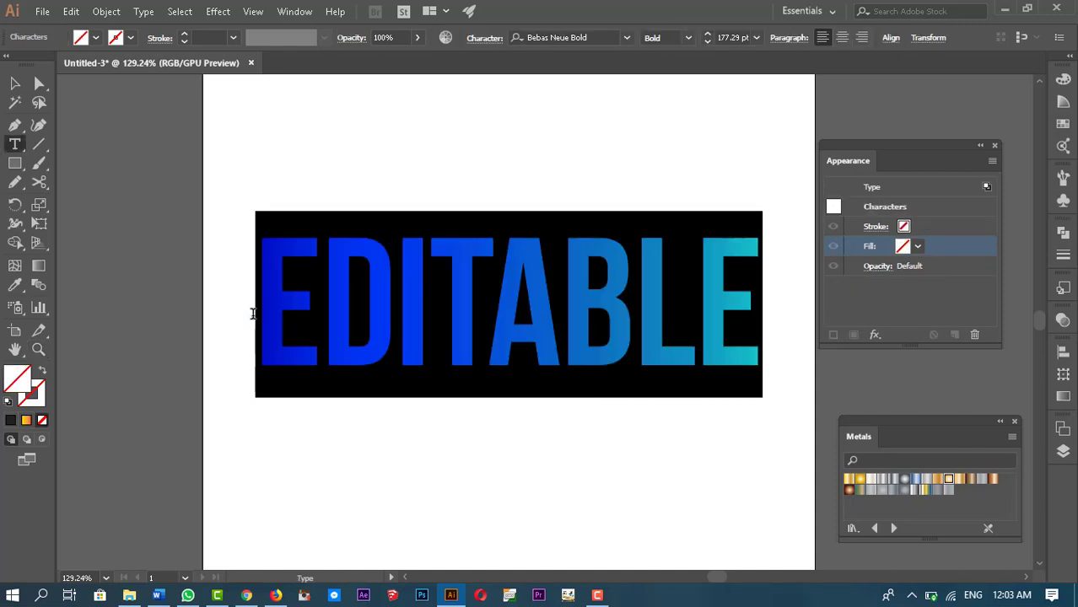
text(GRADIENT)
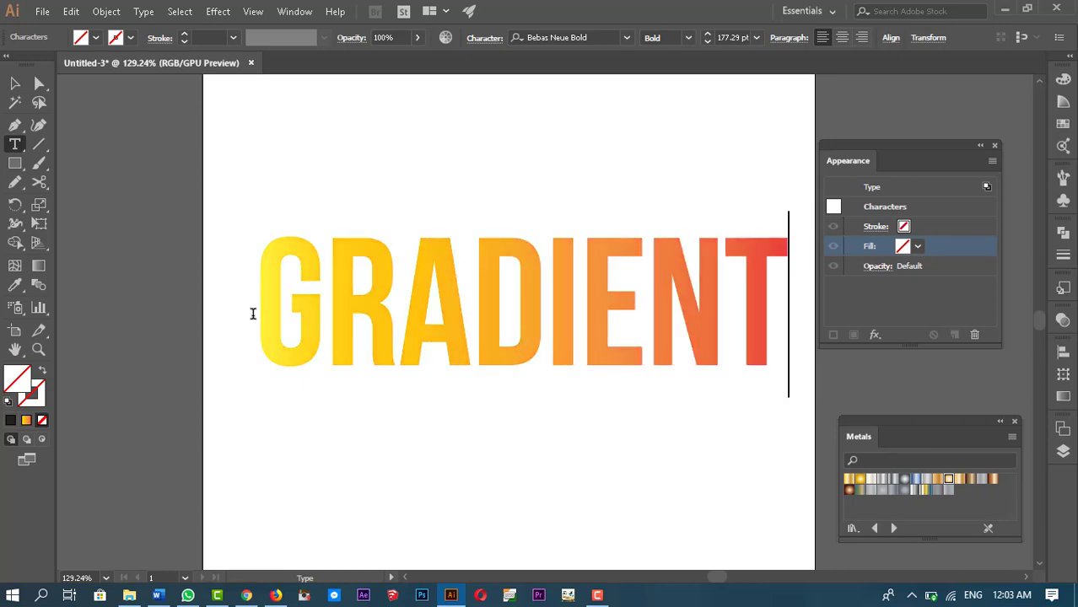
key(Escape)
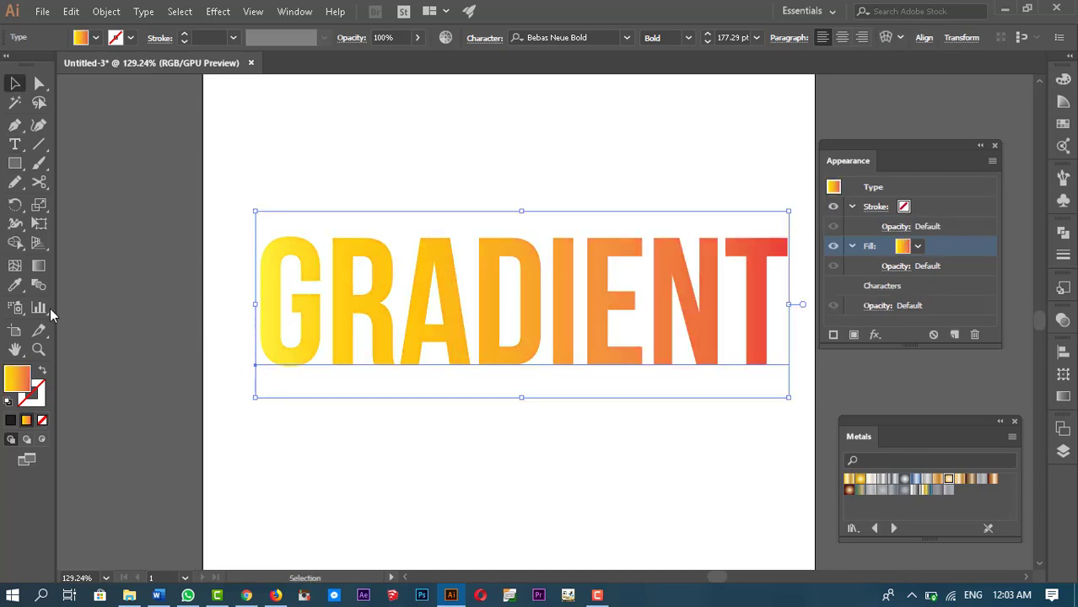
Step: Shift the gradient's orange color stop on the live GRADIENT text from the N toward the middle of the word
click(38, 266)
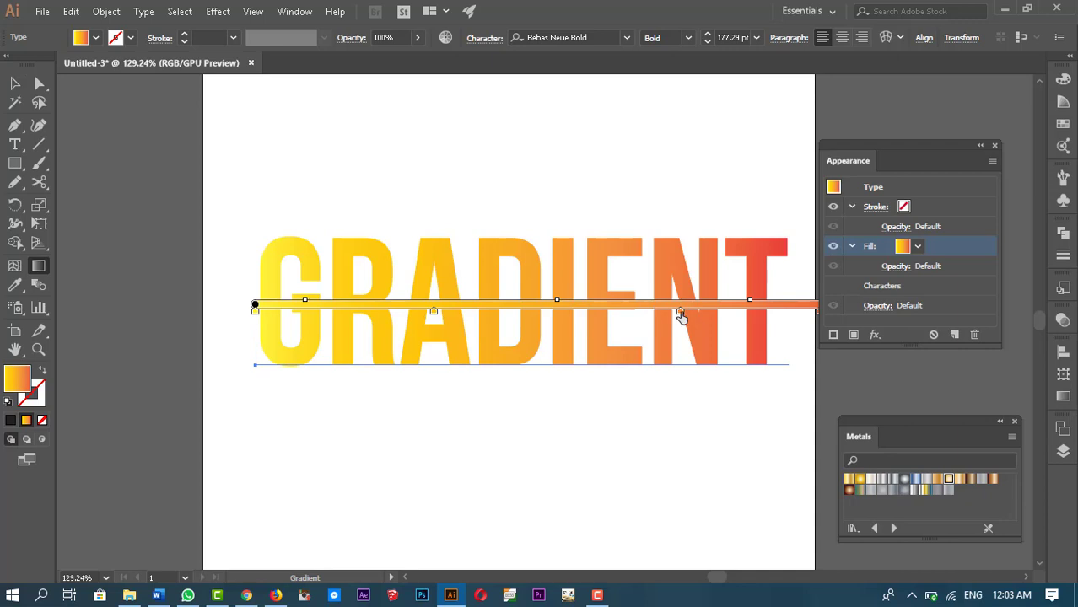
drag(681, 313, 539, 325)
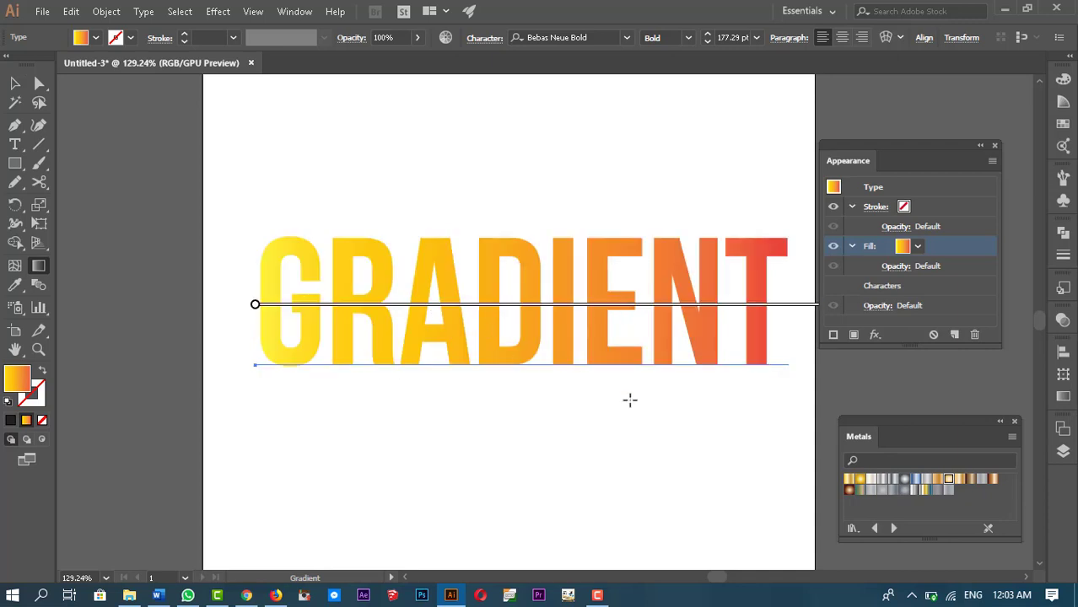
key(v)
click(719, 407)
Step: Convert the GRADIENT text to outlines
click(639, 313)
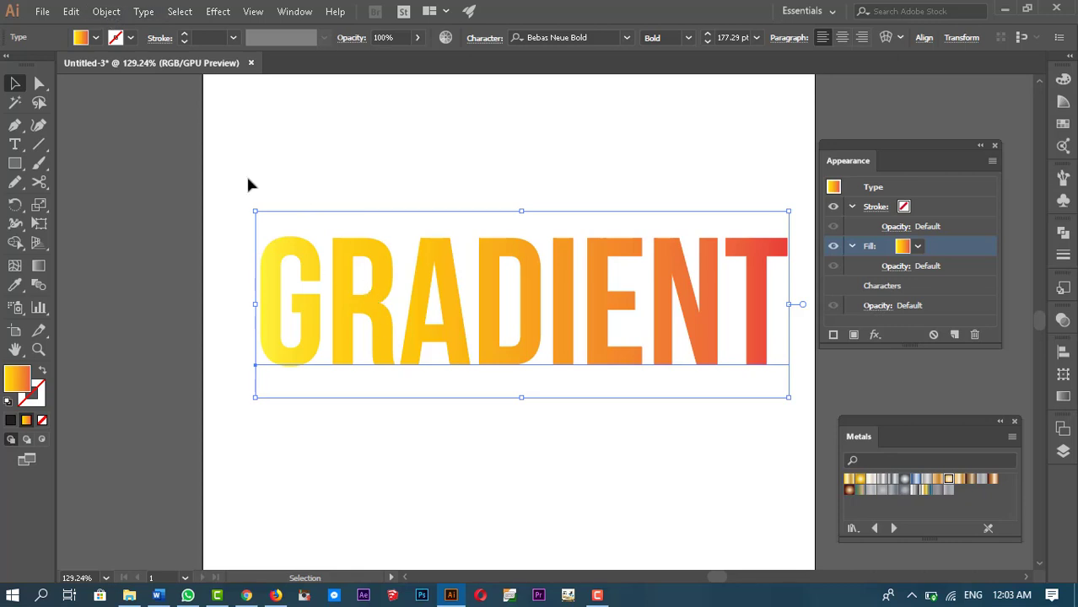
click(104, 12)
right_click(454, 315)
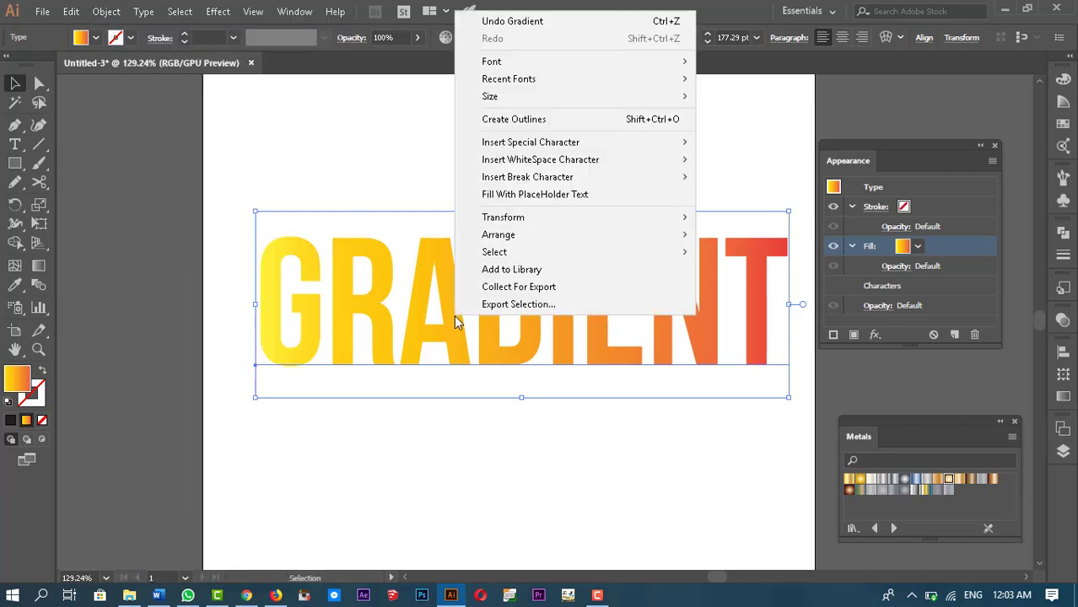
click(532, 126)
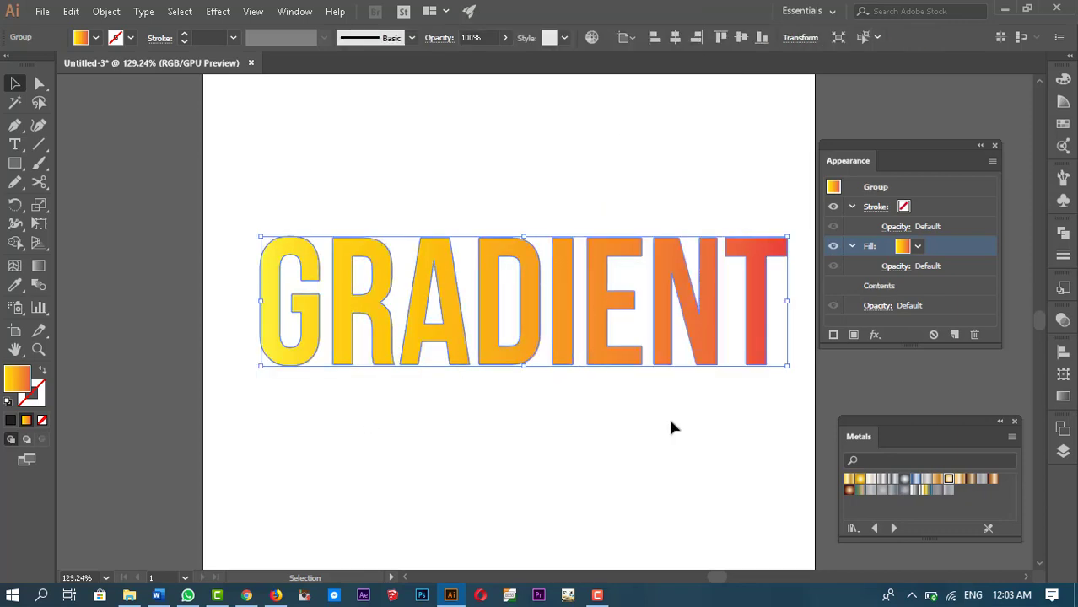
click(704, 455)
Step: Change the outlined GRADIENT group's appearance fill to solid red
click(686, 326)
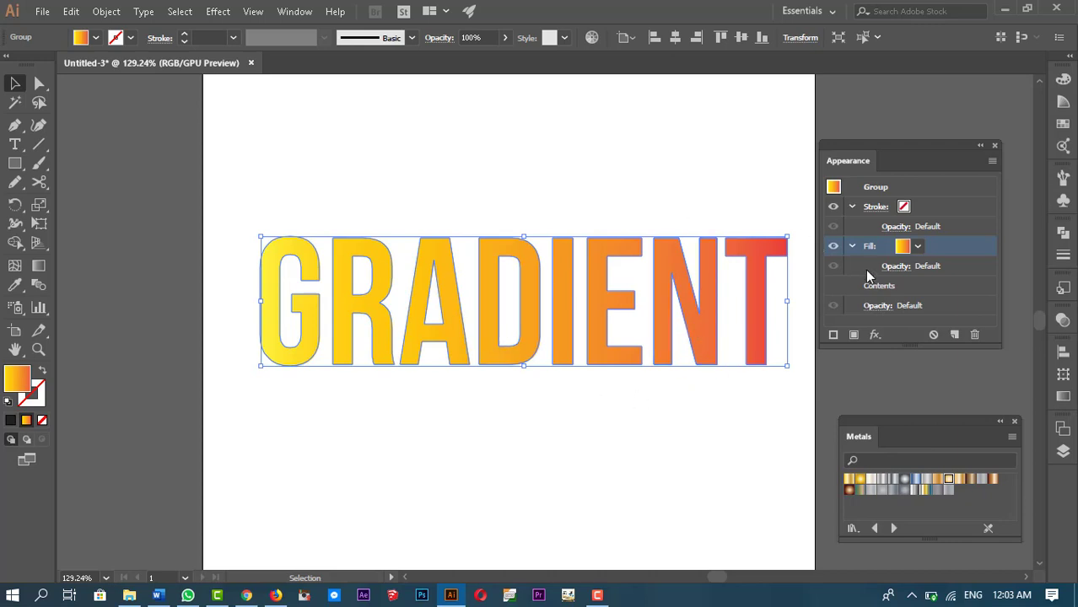
click(916, 247)
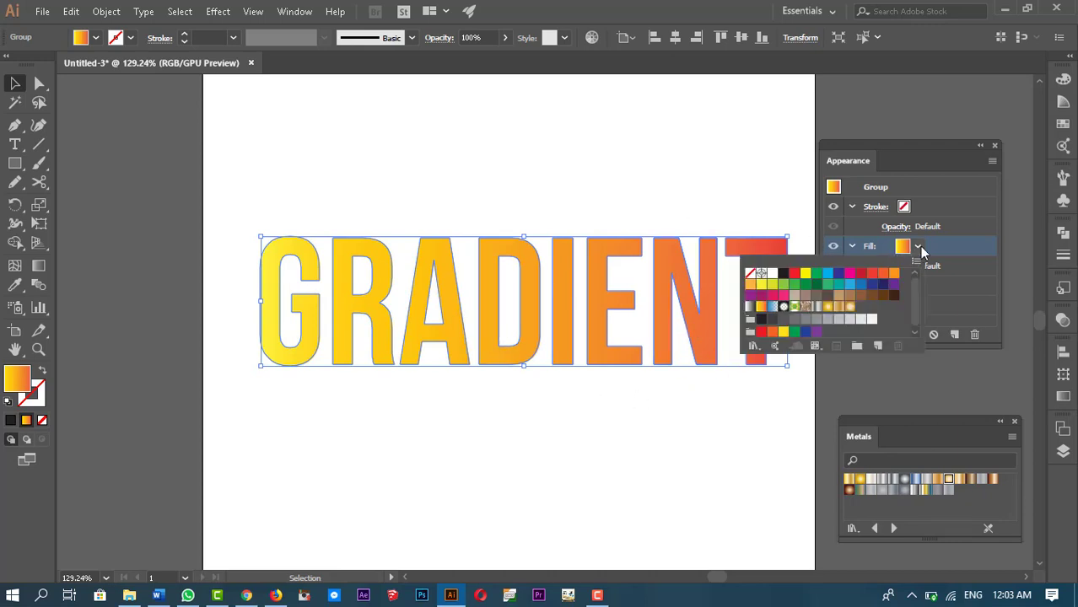
click(793, 274)
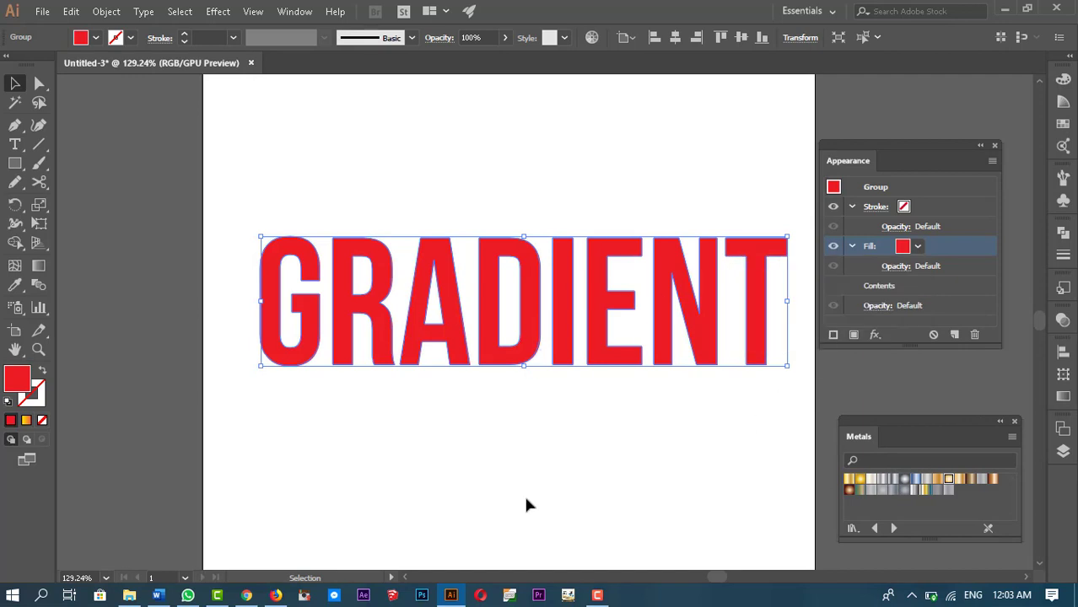
click(565, 459)
Step: Reapply the yellow-to-red linear gradient to the GRADIENT group's appearance fill
click(527, 317)
click(26, 420)
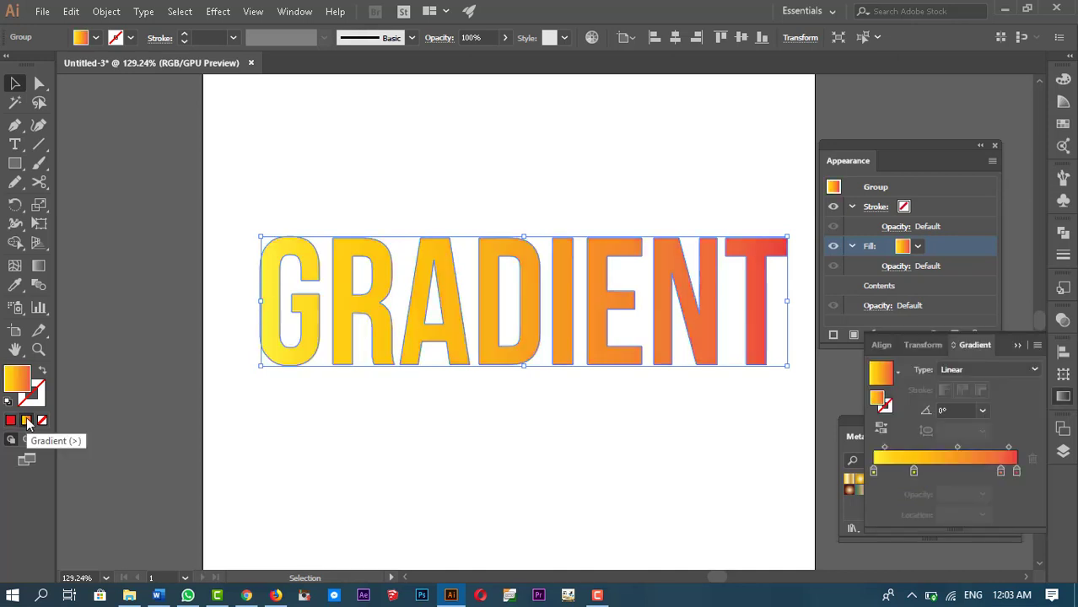
click(655, 407)
click(714, 346)
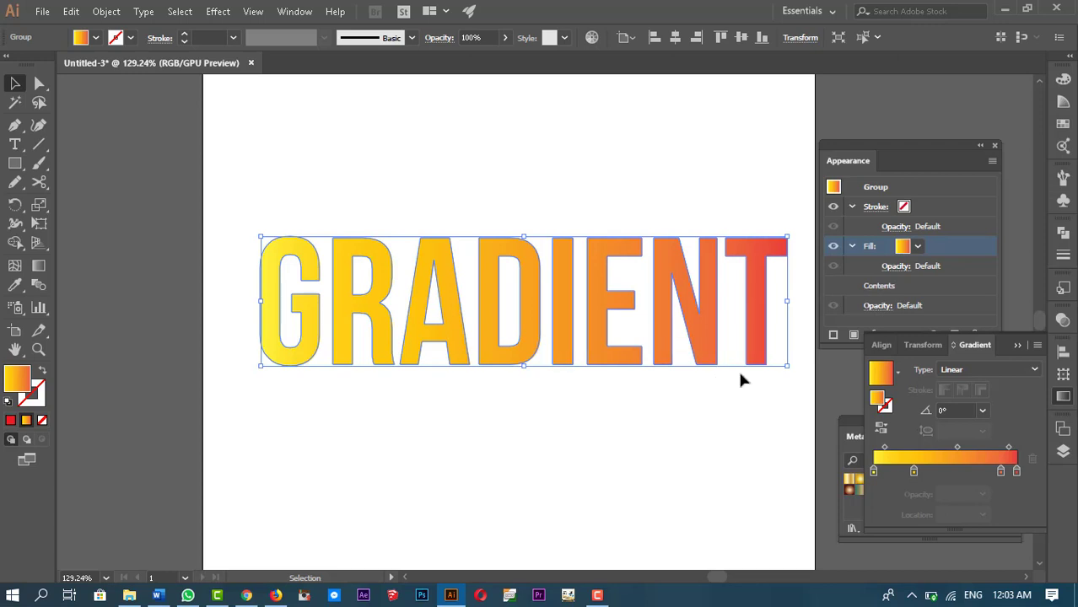
click(1018, 343)
Step: Delete the GRADIENT group's appearance fill and fill the letter shapes themselves with solid red
click(975, 333)
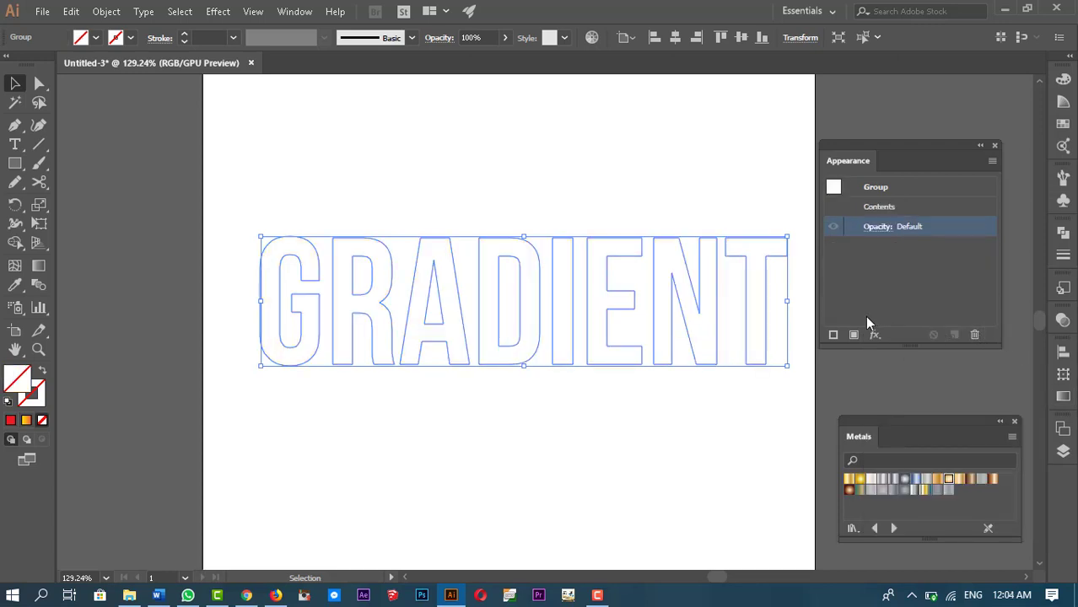
click(95, 37)
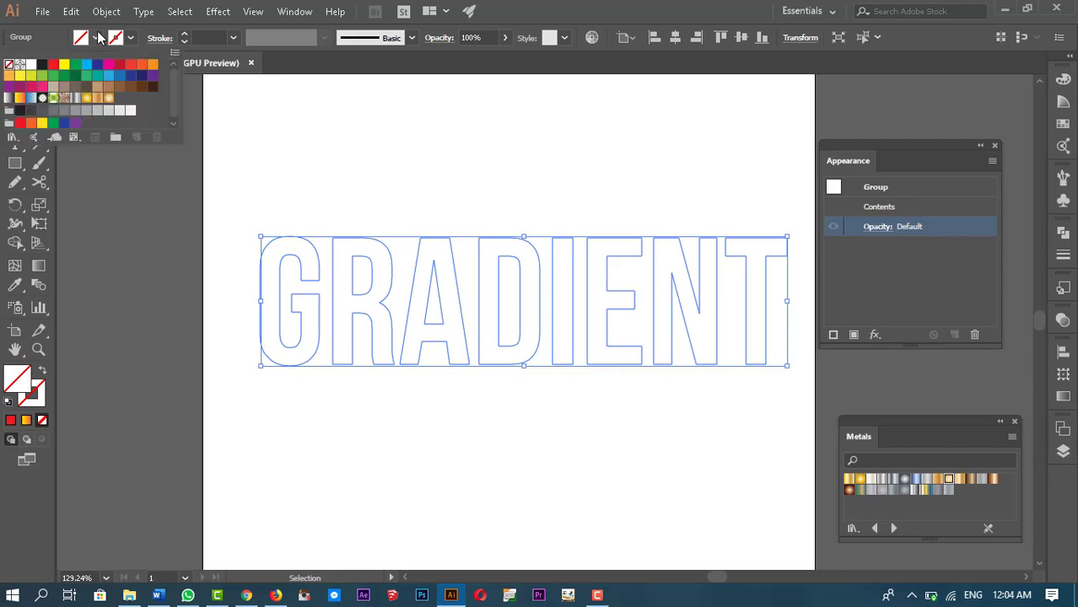
click(53, 65)
click(694, 456)
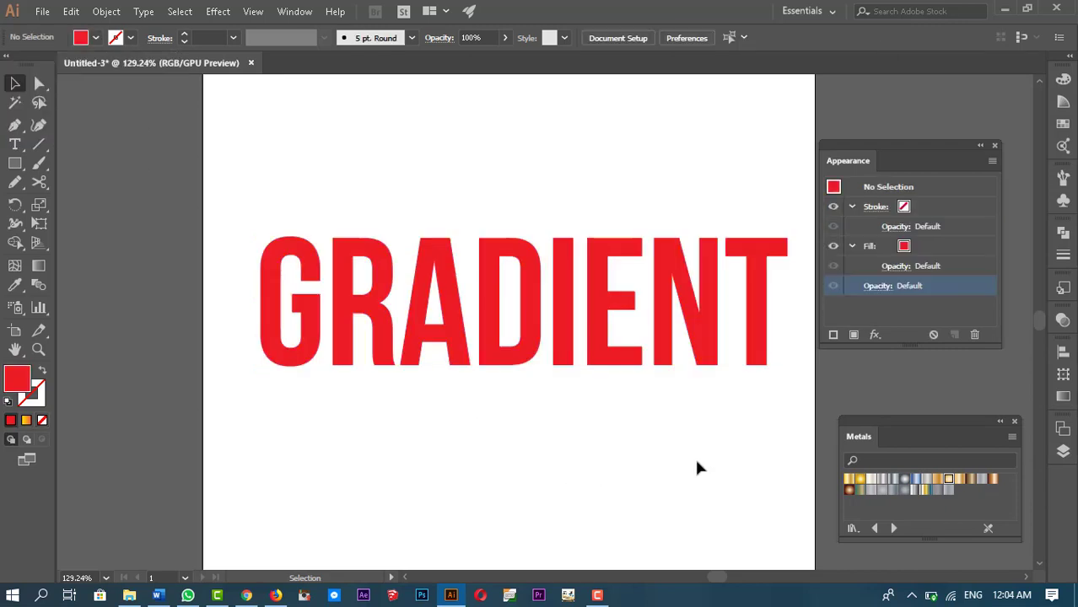
Step: Fill the individual GRADIENT letter shapes with the yellow-to-red linear gradient, with no group-level fill
click(598, 371)
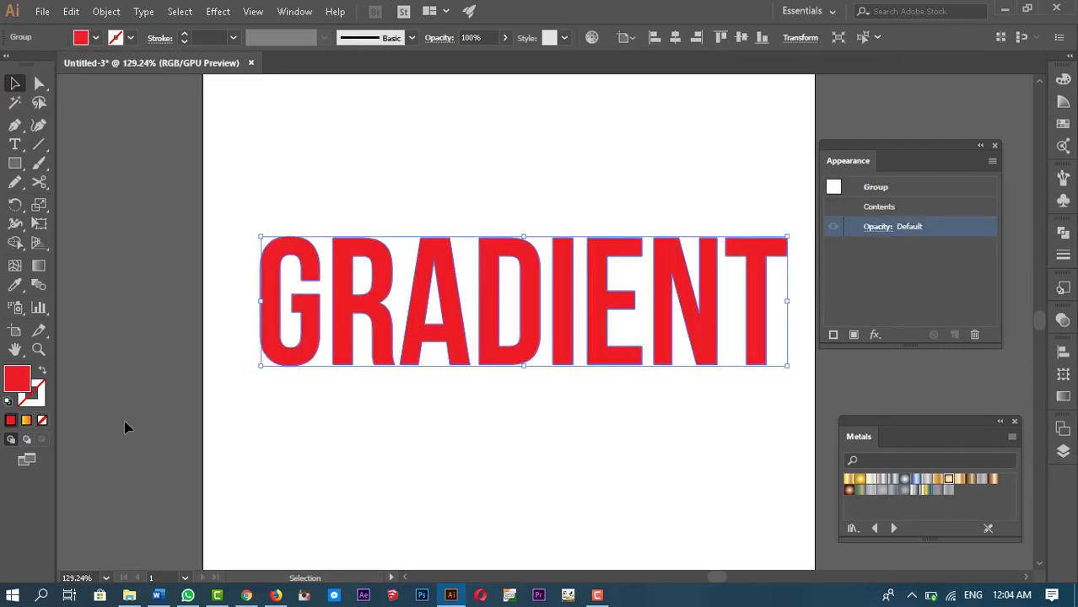
click(27, 420)
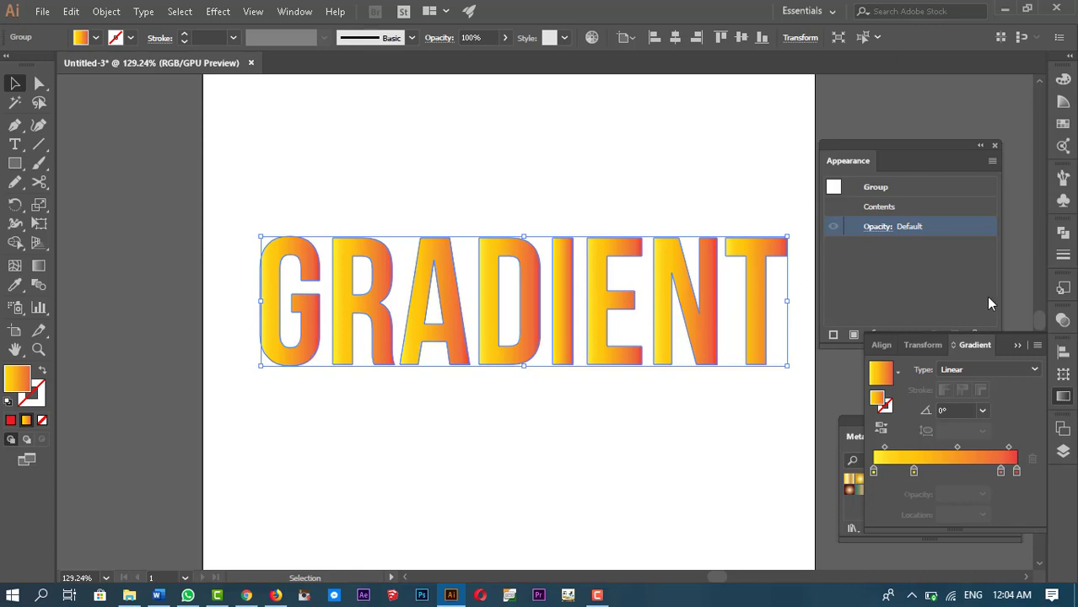
click(1017, 346)
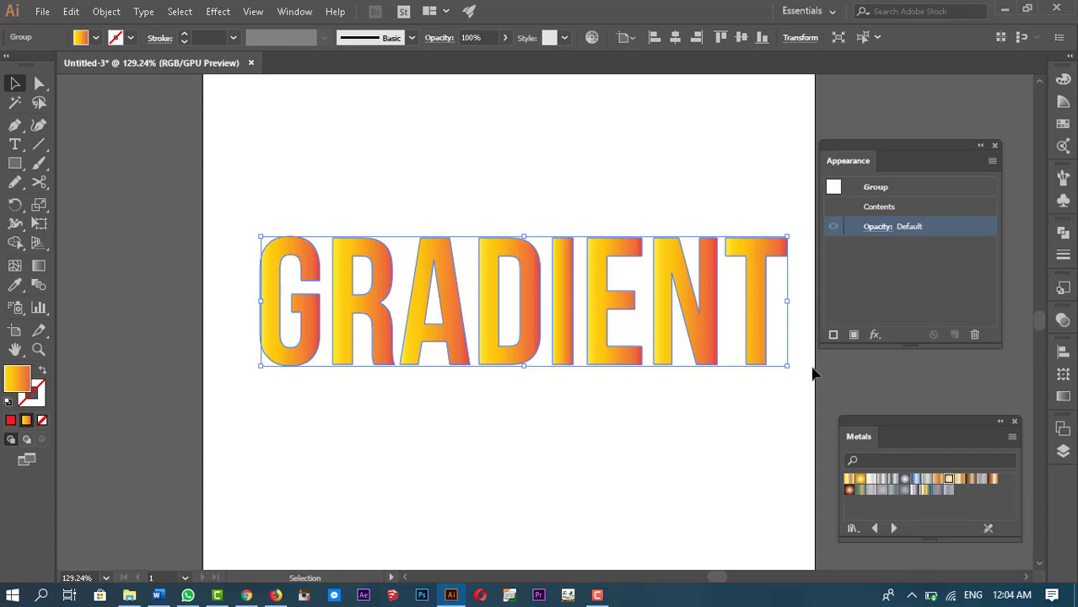
Step: Add a new group-level fill with the gold radial gradient swatch to the outlined GRADIENT letters, and move the group slightly up and left
click(852, 335)
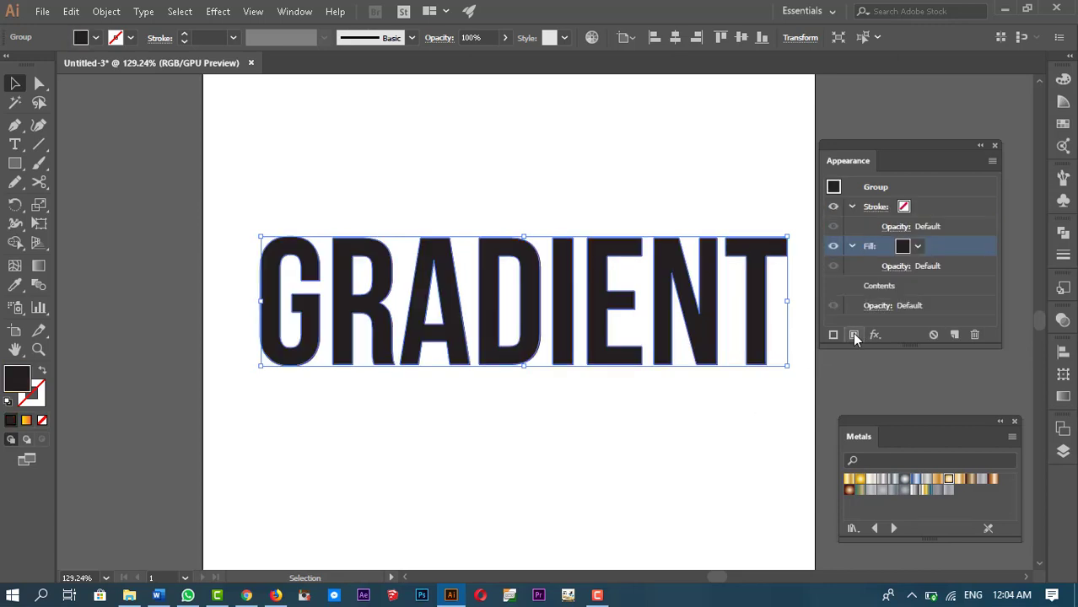
click(917, 245)
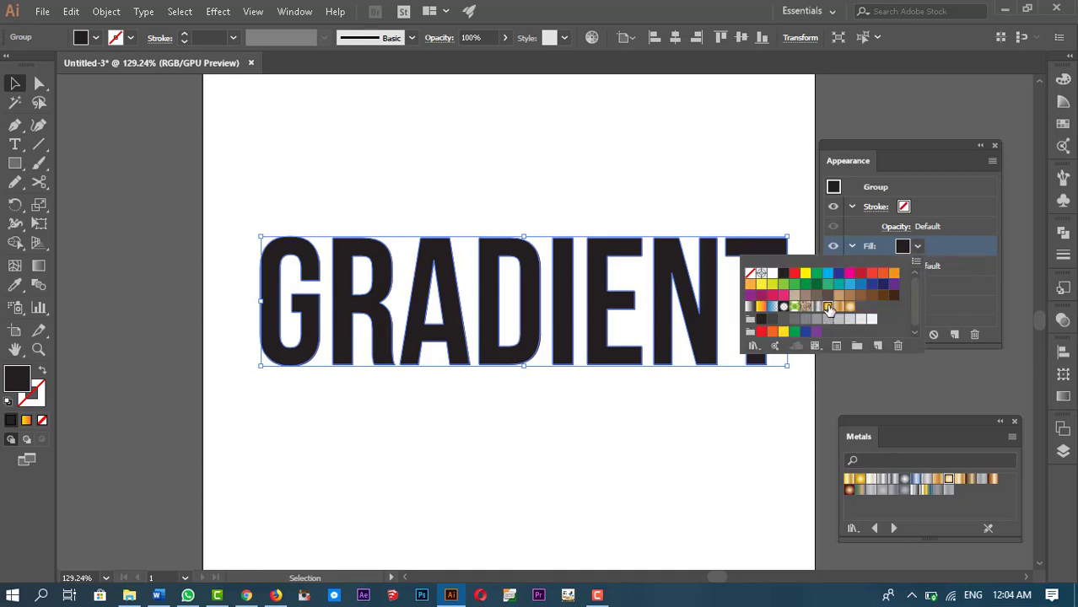
click(827, 306)
click(598, 348)
drag(607, 351, 590, 313)
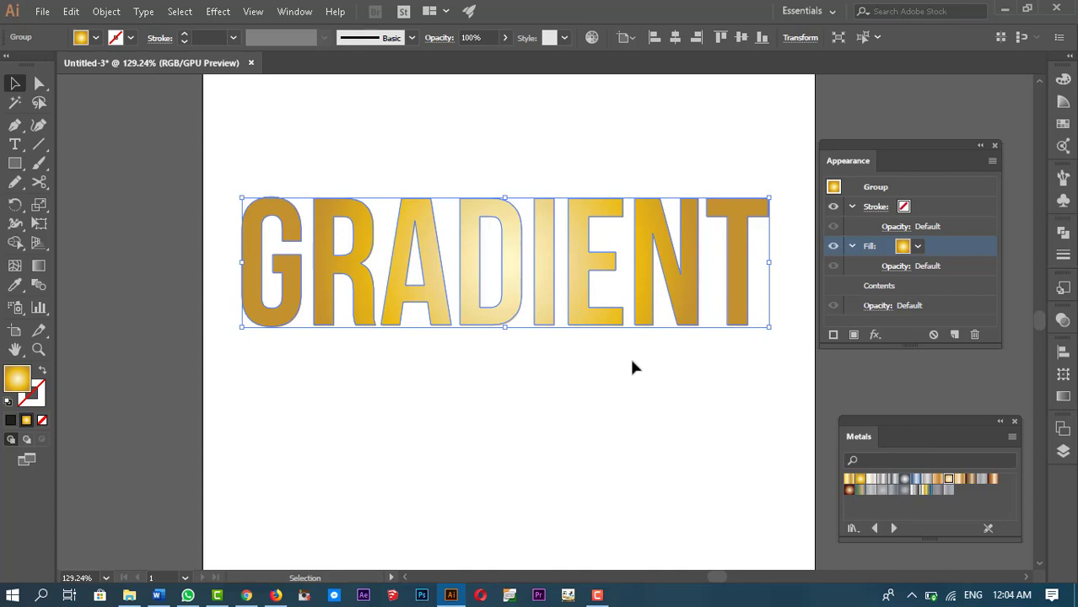